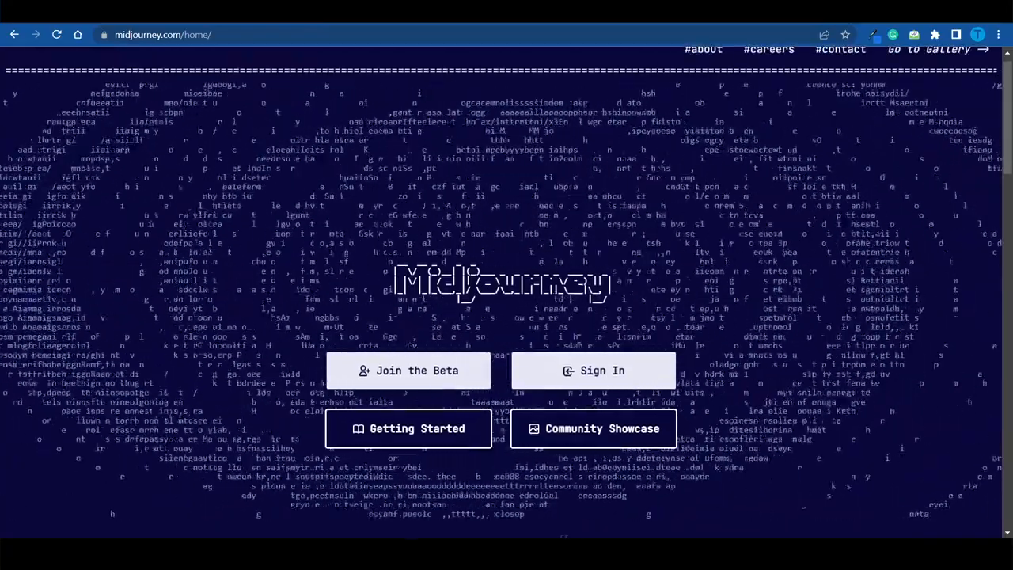
scroll(578, 340, down, 3)
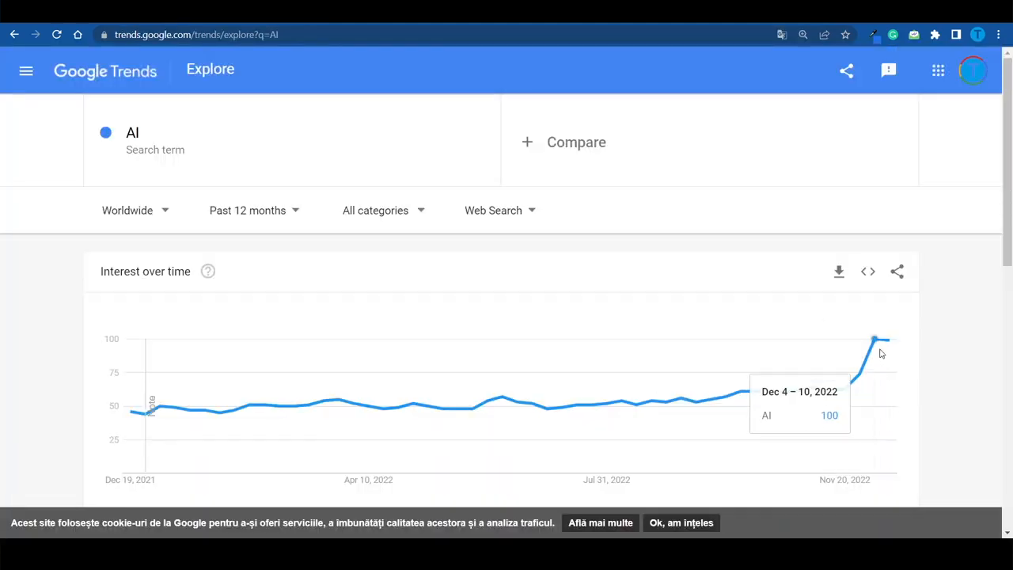
Switch the AI interest chart's time range from 'Past 12 months' to '2004 - present'
click(242, 209)
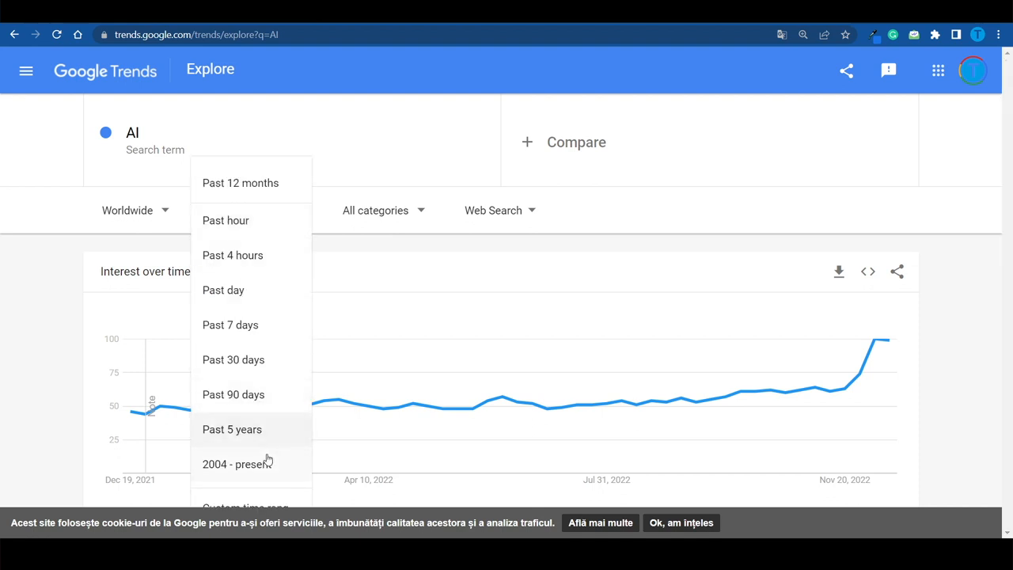
click(238, 464)
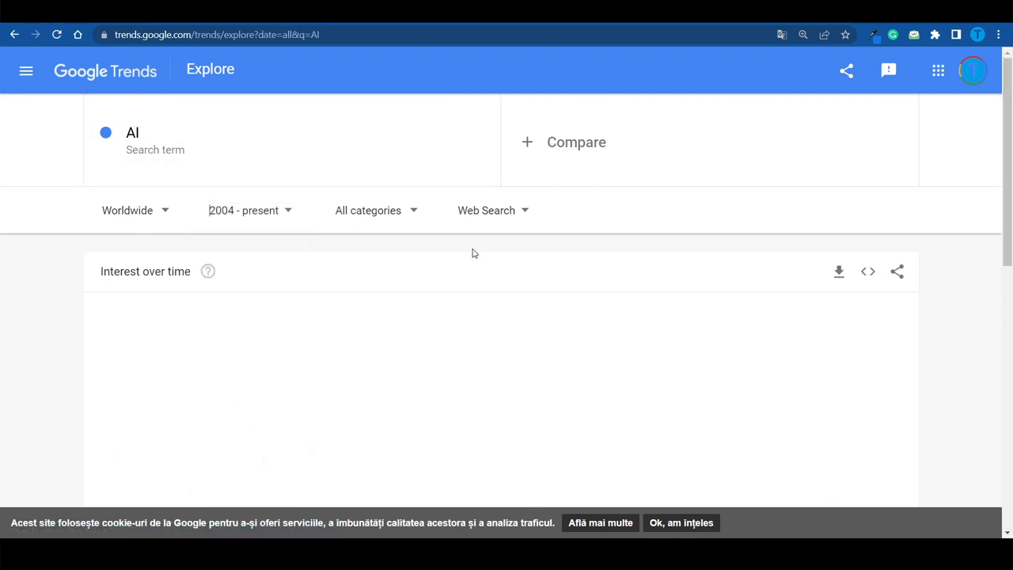
scroll(633, 273, down, 1)
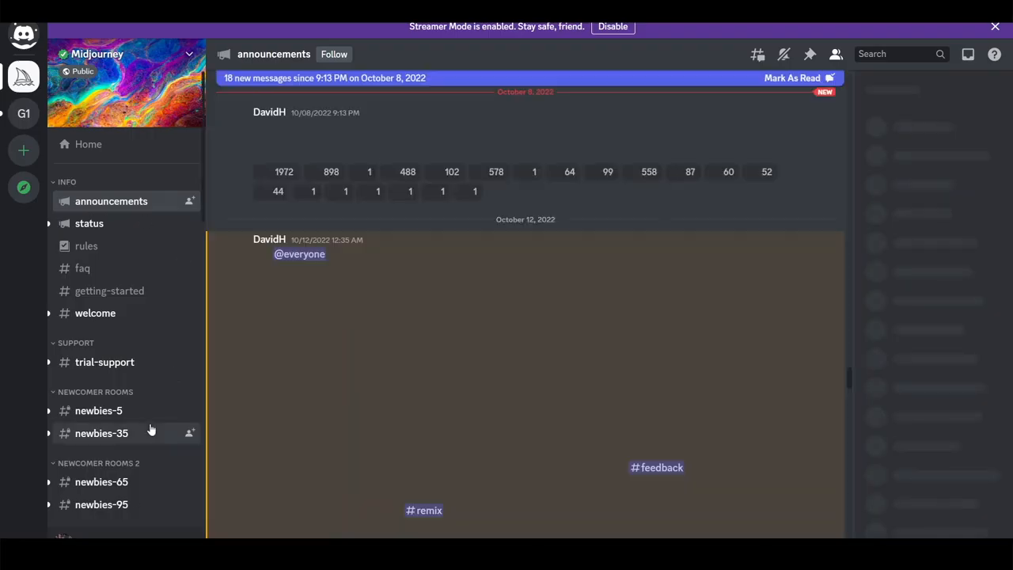
scroll(150, 430, down, 3)
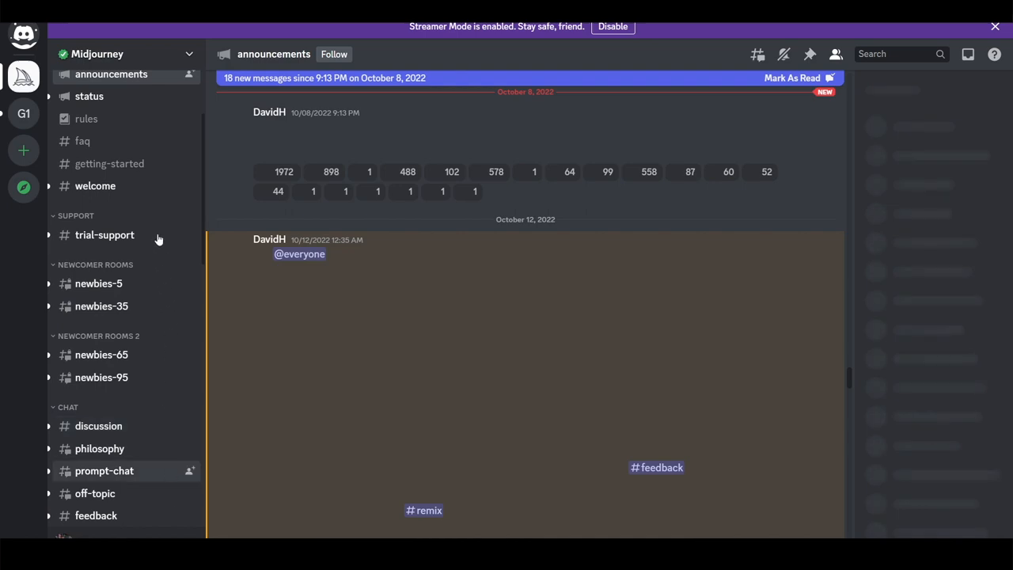
scroll(155, 209, up, 3)
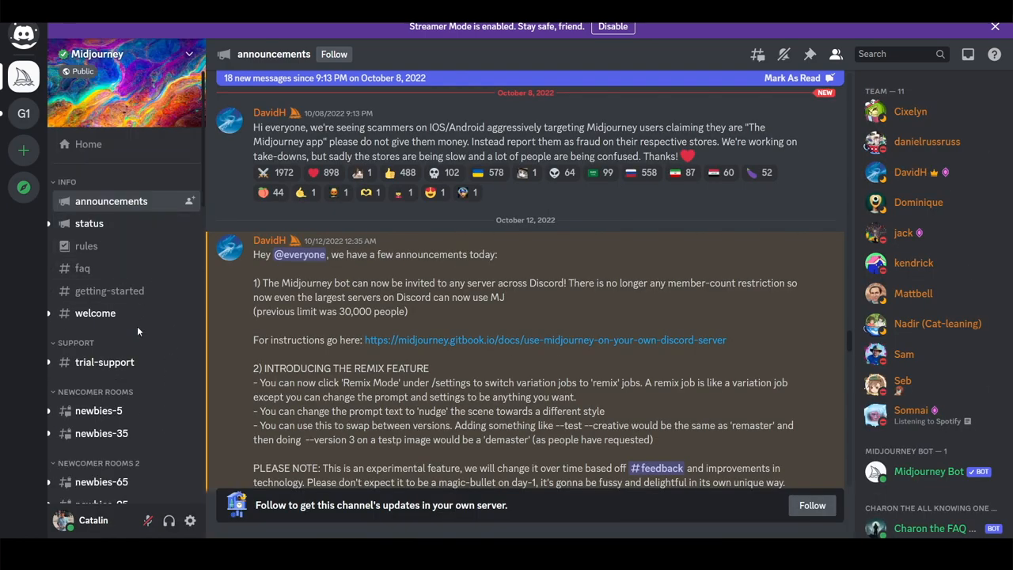
scroll(137, 326, down, 3)
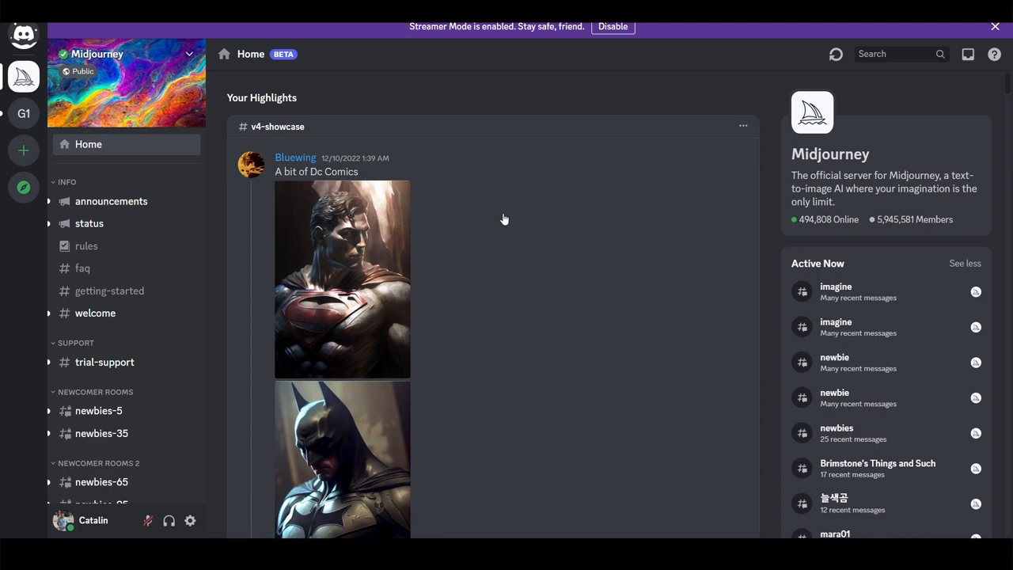
scroll(504, 219, down, 5)
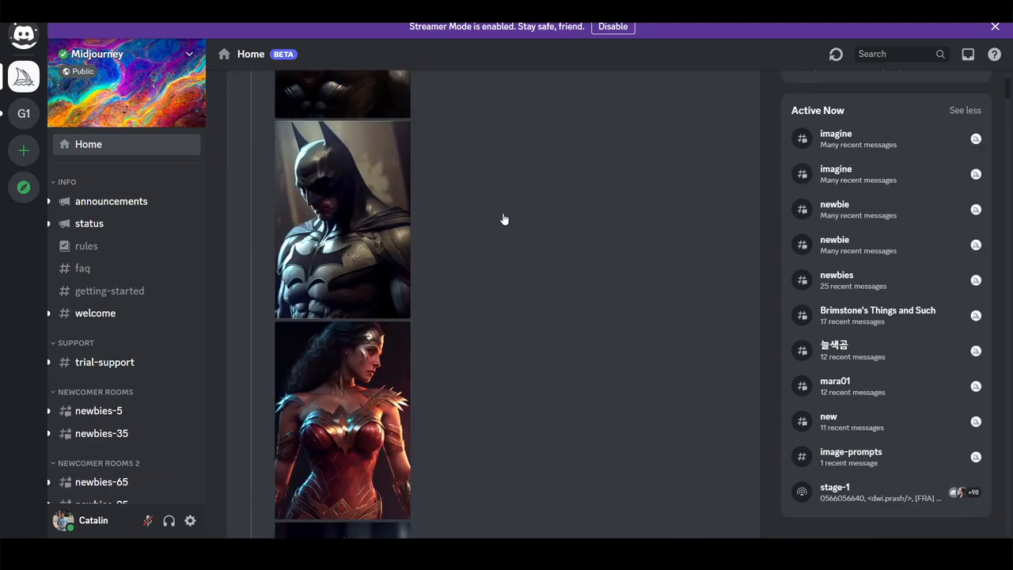
scroll(505, 219, down, 3)
scroll(504, 219, down, 2)
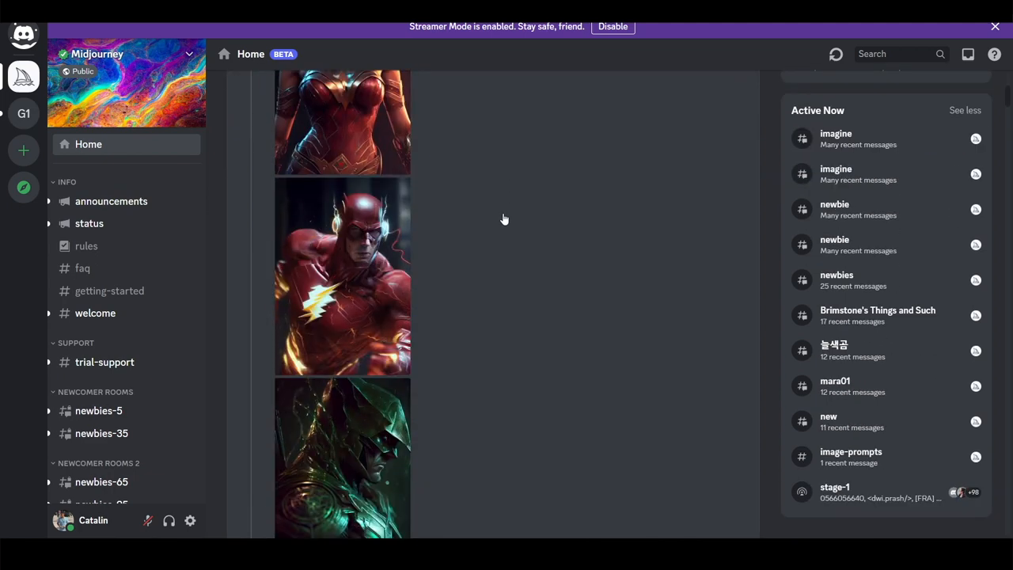
scroll(504, 219, down, 5)
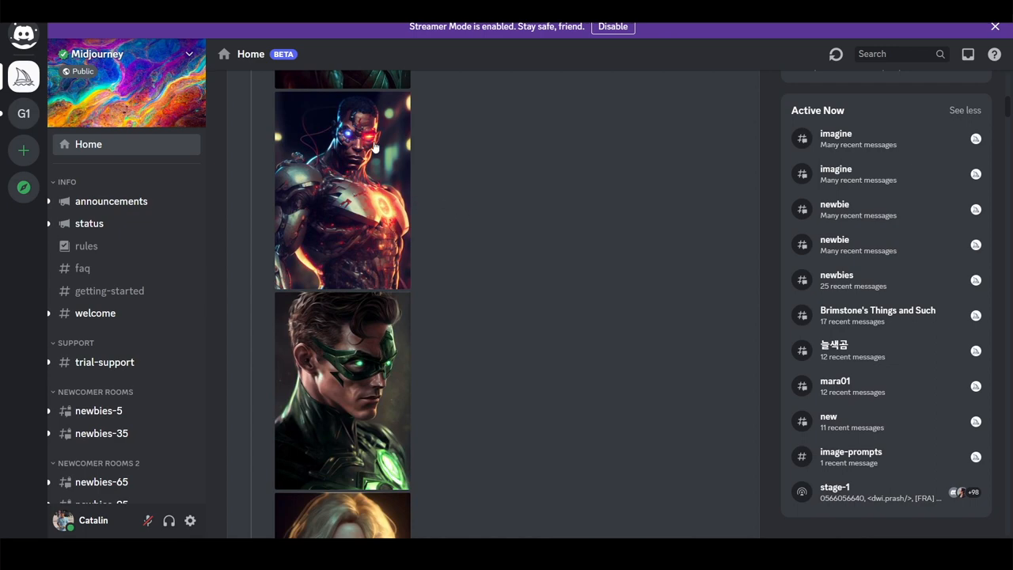
scroll(501, 200, down, 5)
scroll(501, 201, down, 1)
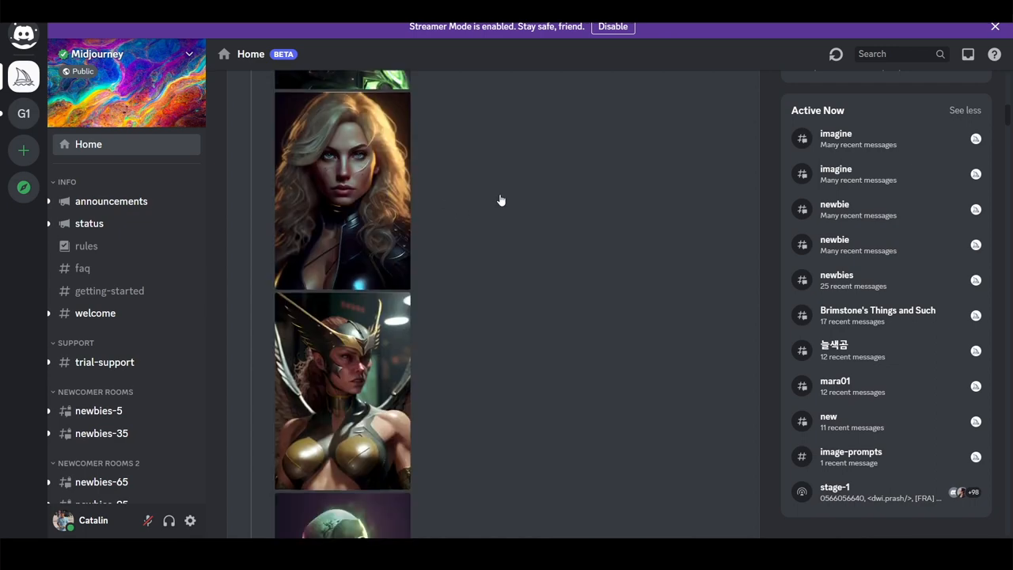
scroll(501, 200, down, 5)
scroll(501, 200, down, 5)
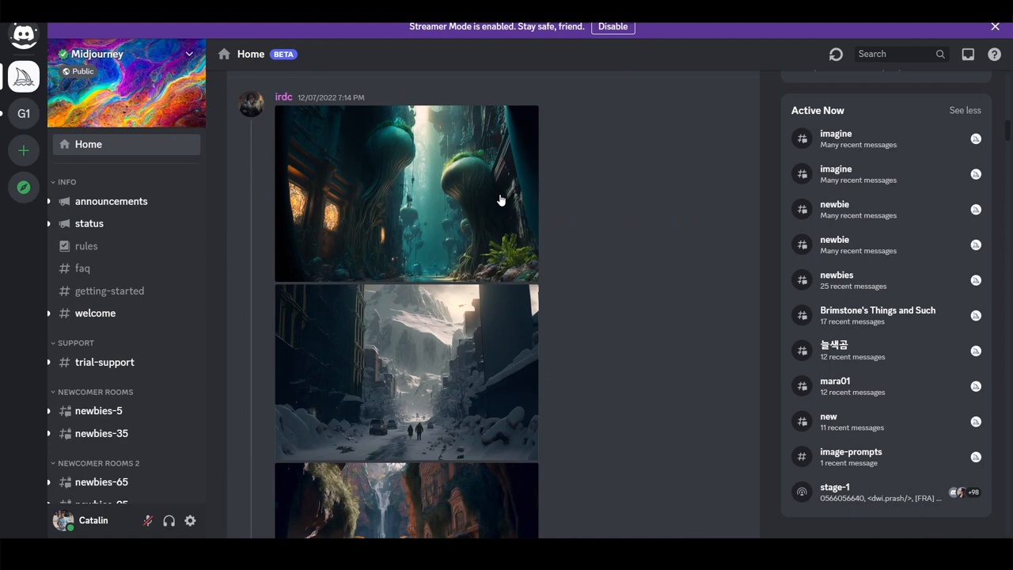
scroll(628, 226, down, 4)
scroll(628, 226, down, 3)
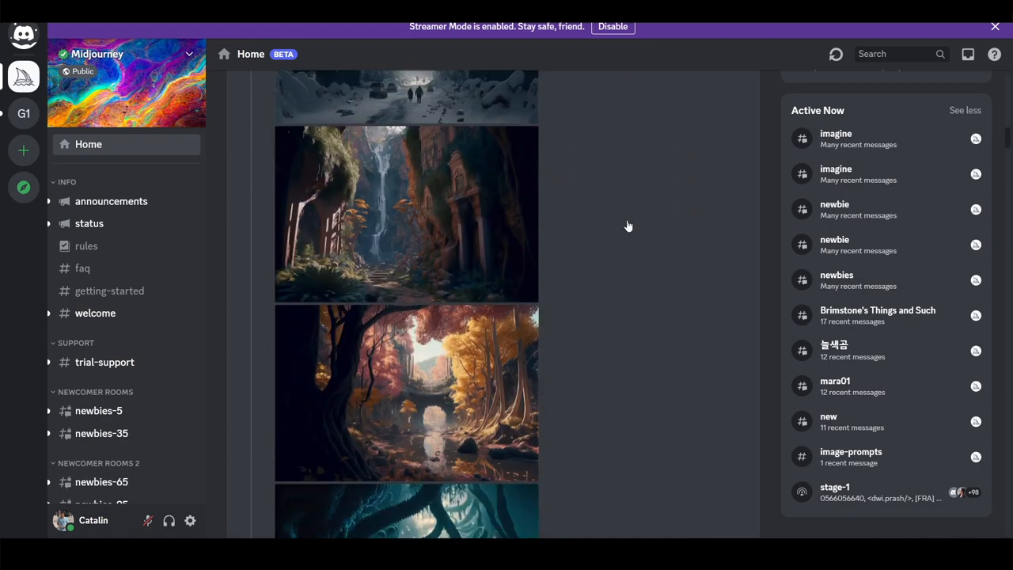
scroll(628, 227, down, 2)
scroll(628, 227, down, 5)
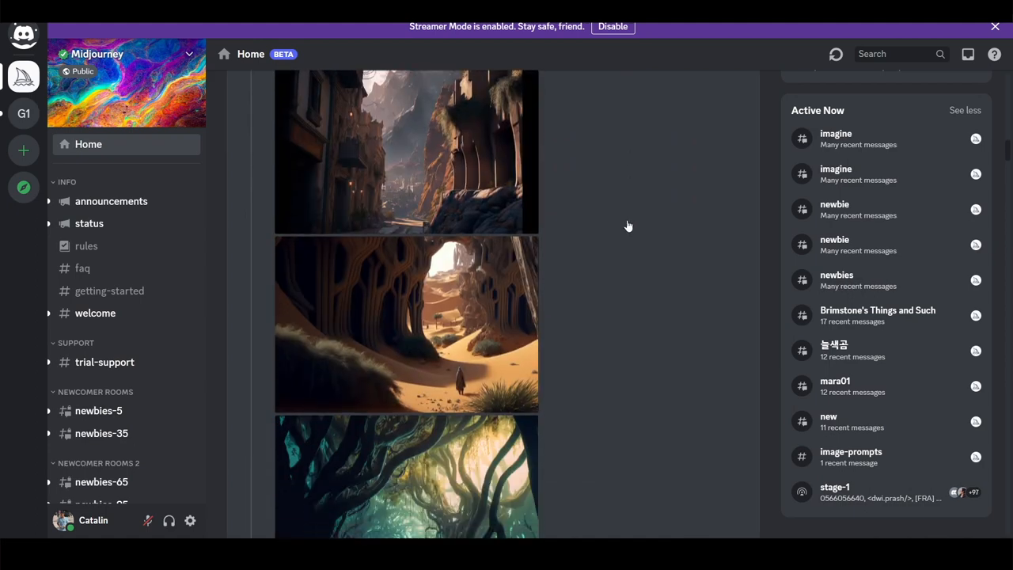
scroll(628, 227, down, 2)
scroll(628, 226, down, 4)
scroll(628, 227, down, 2)
scroll(628, 226, down, 2)
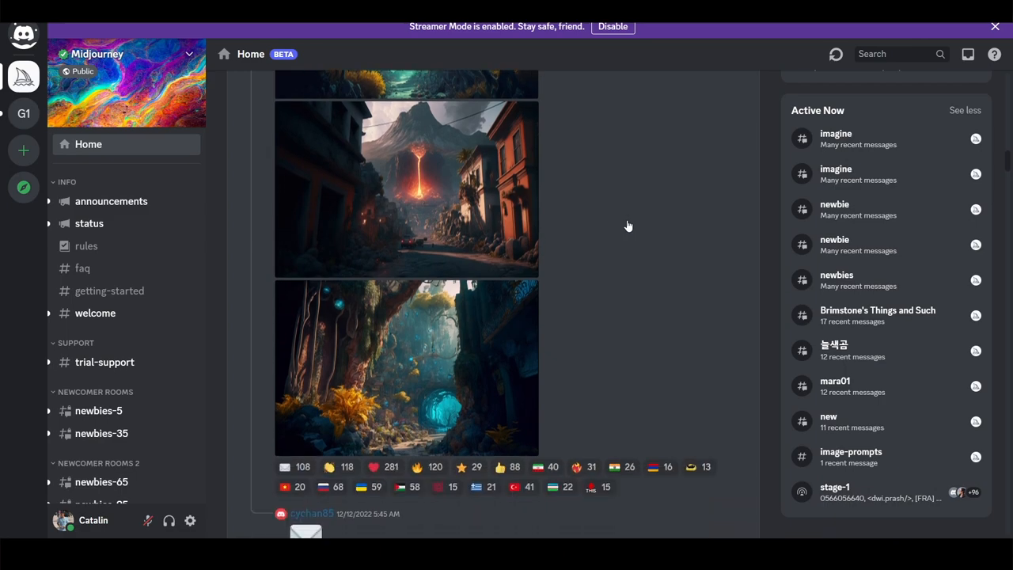
scroll(627, 227, down, 5)
scroll(628, 226, down, 5)
scroll(627, 226, down, 3)
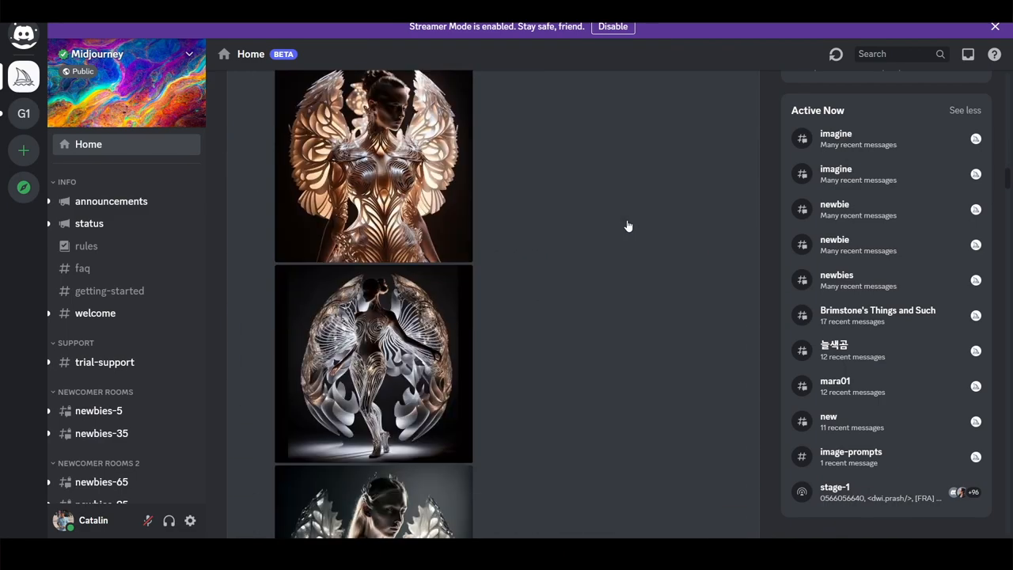
scroll(627, 227, down, 3)
scroll(628, 226, down, 3)
scroll(628, 226, down, 3)
scroll(628, 226, down, 3)
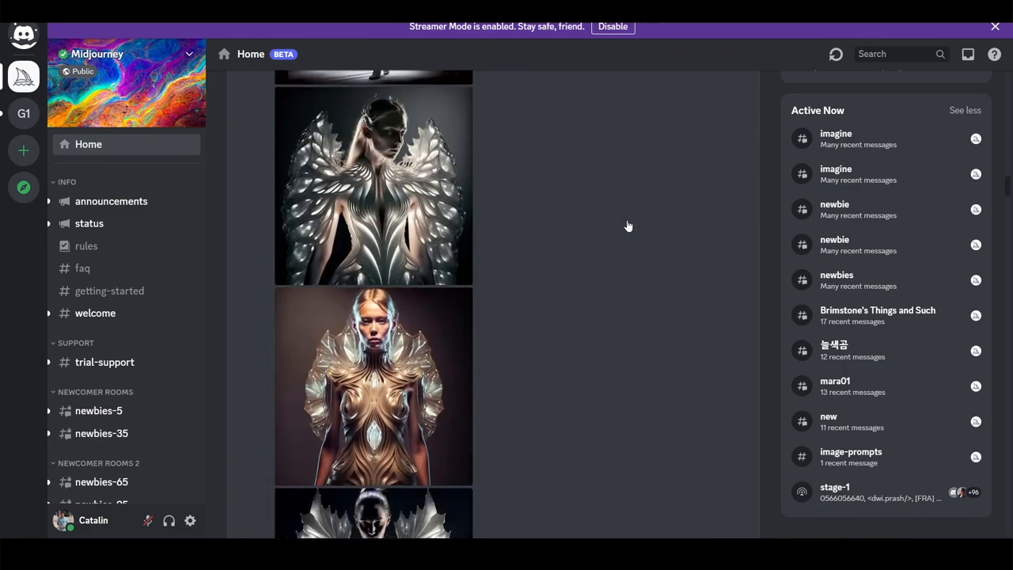
scroll(627, 226, down, 4)
scroll(541, 341, down, 5)
scroll(541, 341, down, 5)
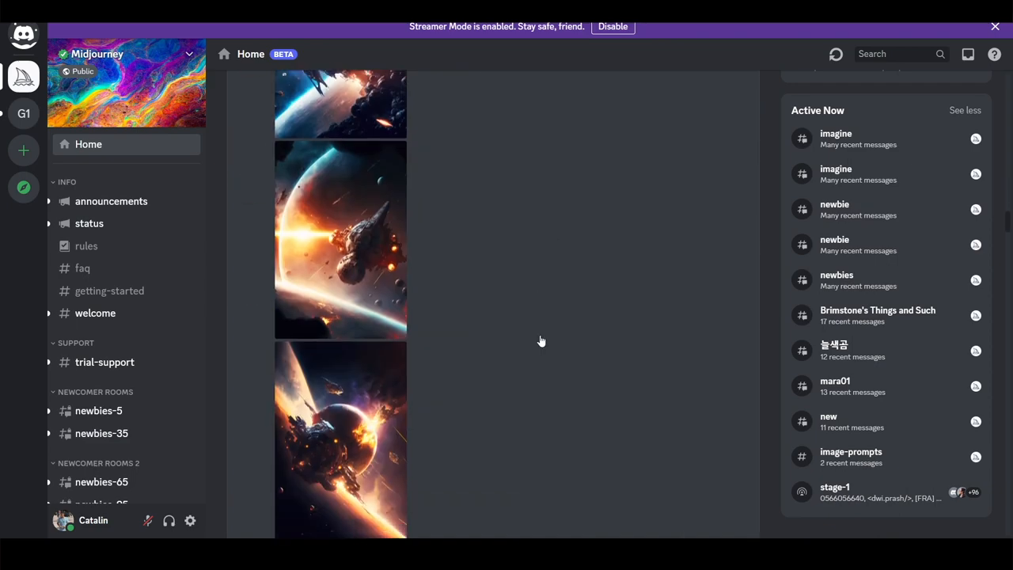
scroll(542, 342, down, 4)
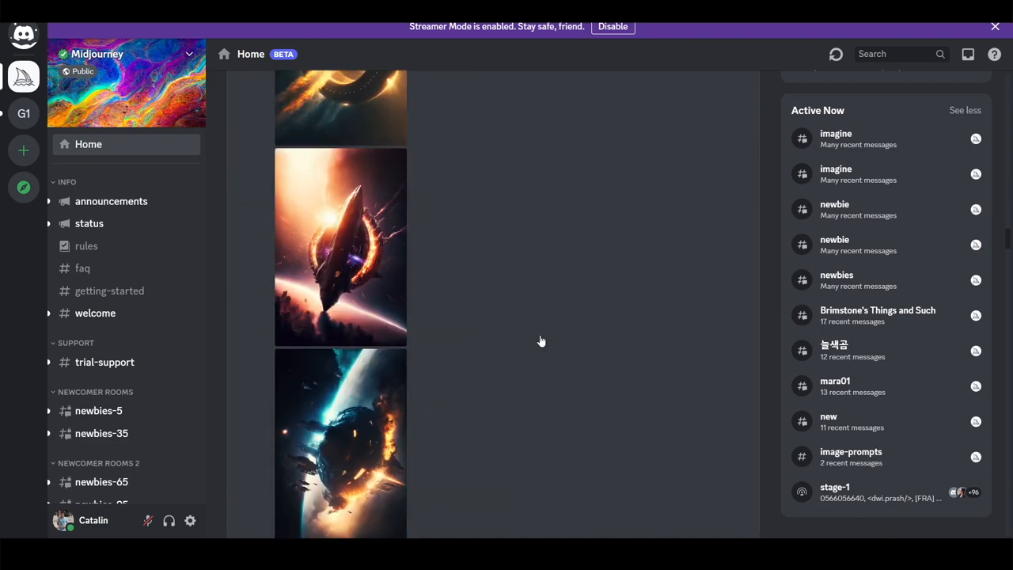
scroll(541, 342, down, 4)
scroll(542, 341, down, 4)
scroll(542, 341, down, 4)
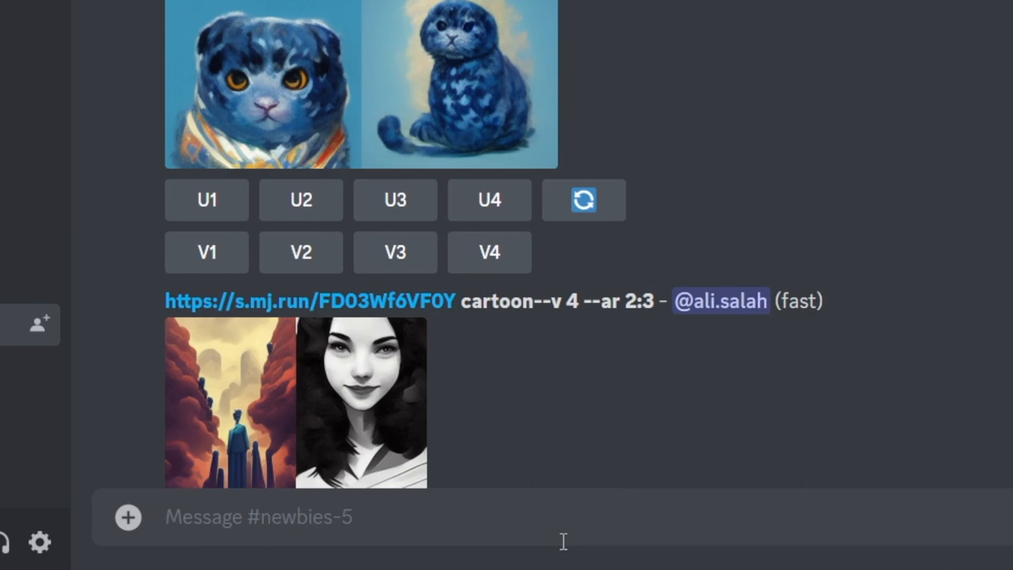
text(MAGINE)
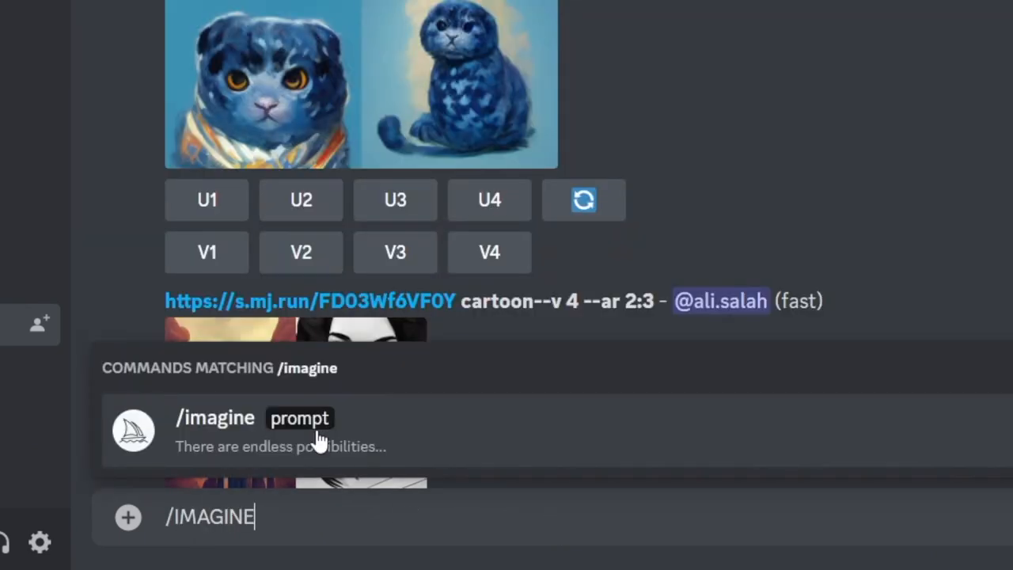
Select the '/imagine prompt' command so its empty prompt field awaits a description
click(321, 438)
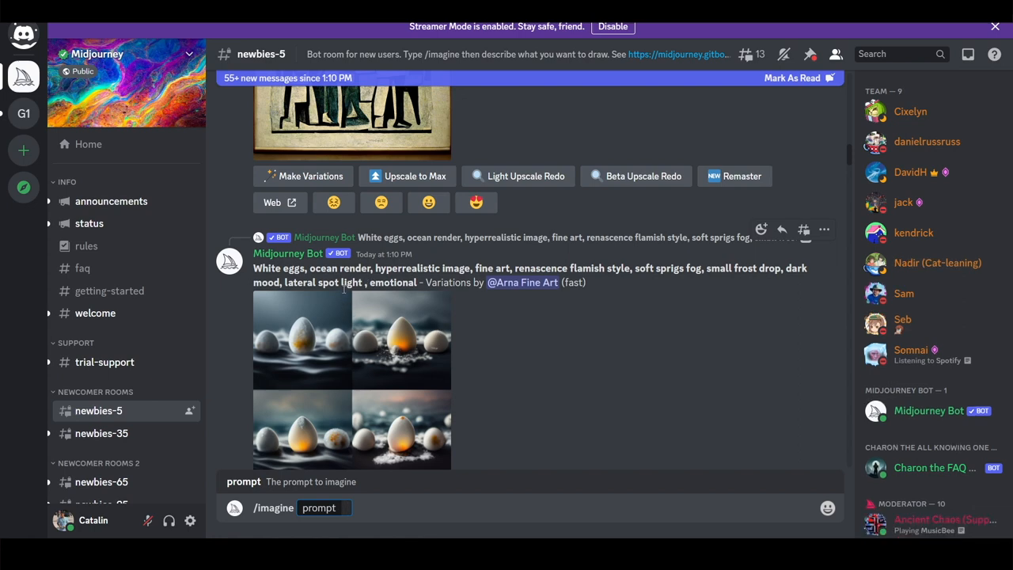
scroll(584, 294, down, 5)
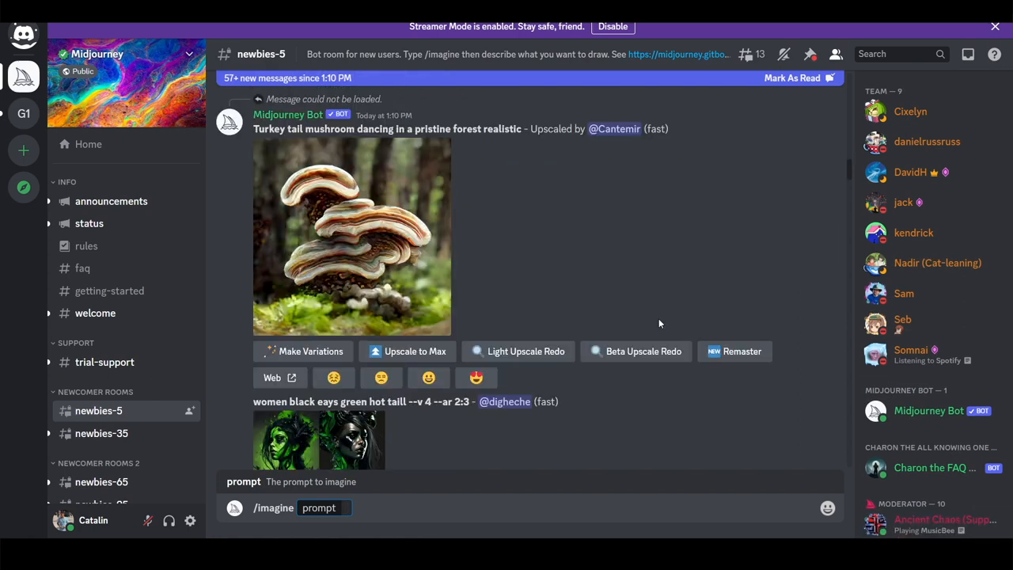
scroll(658, 318, down, 5)
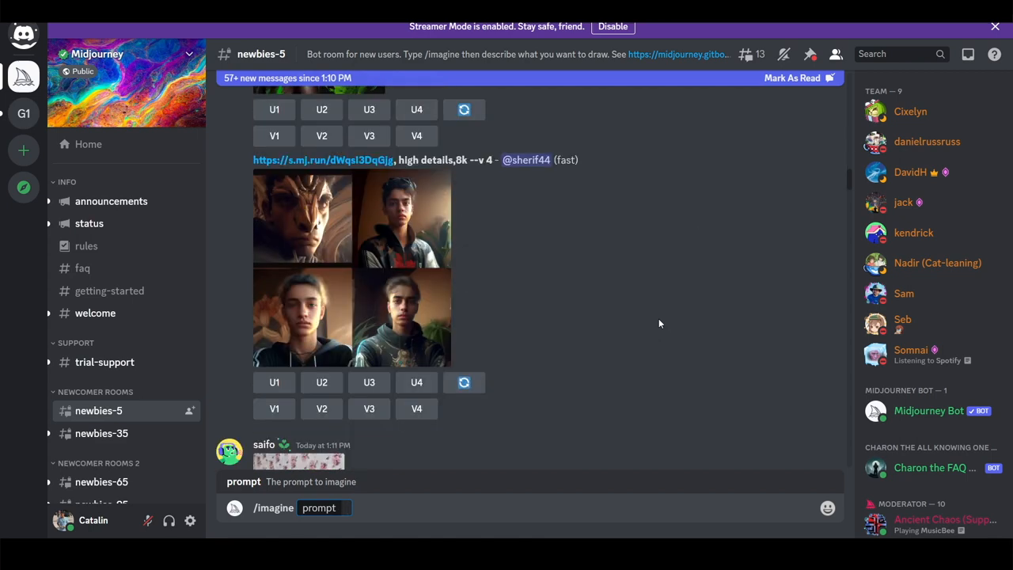
scroll(659, 318, down, 3)
scroll(659, 318, down, 5)
scroll(659, 318, down, 5)
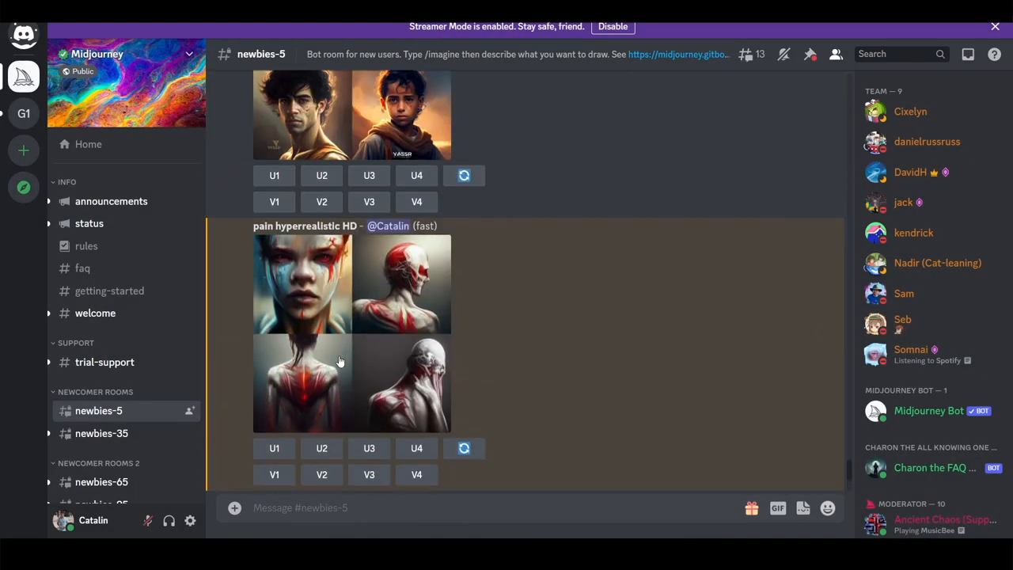
scroll(351, 416, down, 1)
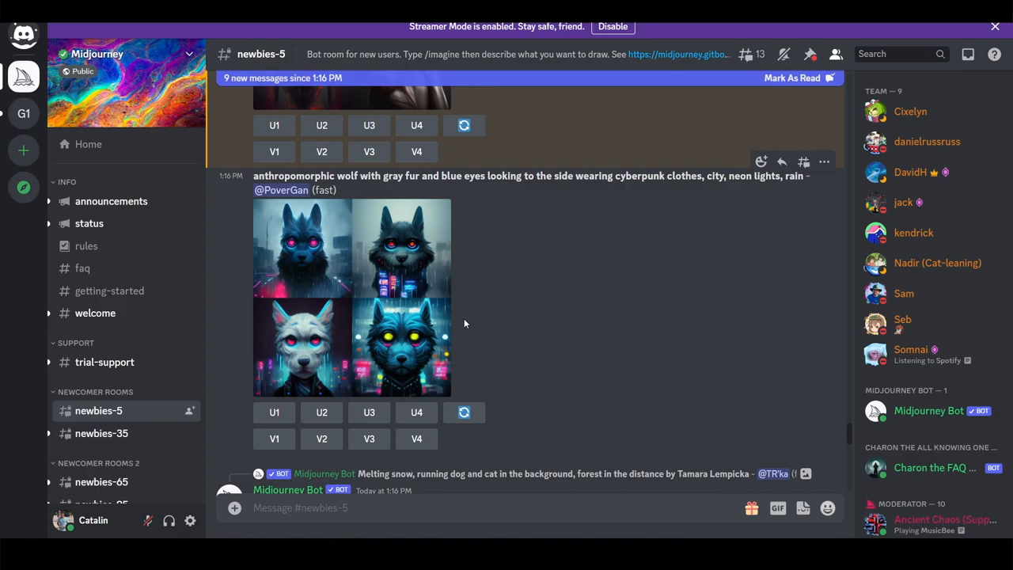
scroll(464, 318, down, 5)
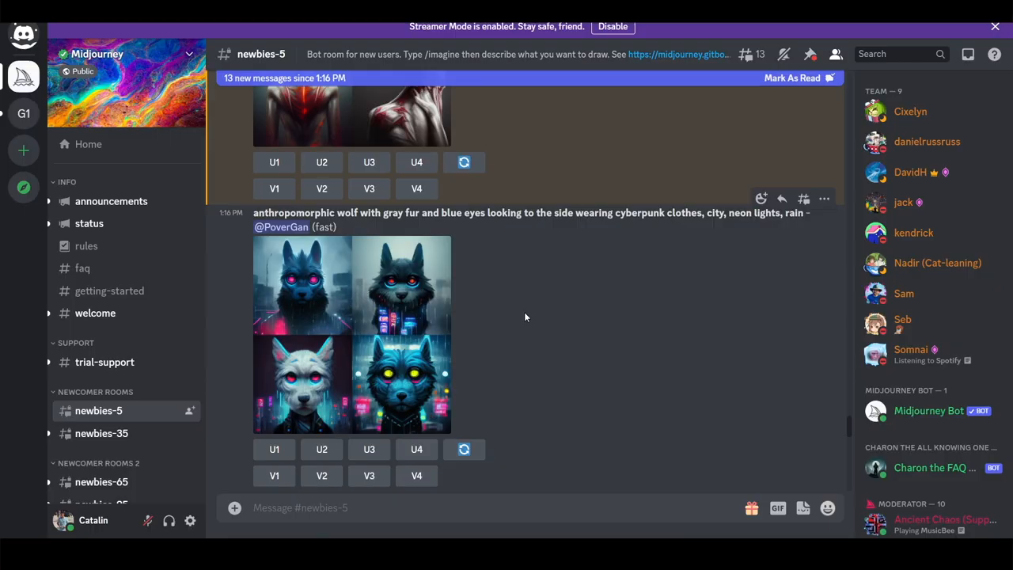
scroll(524, 312, up, 4)
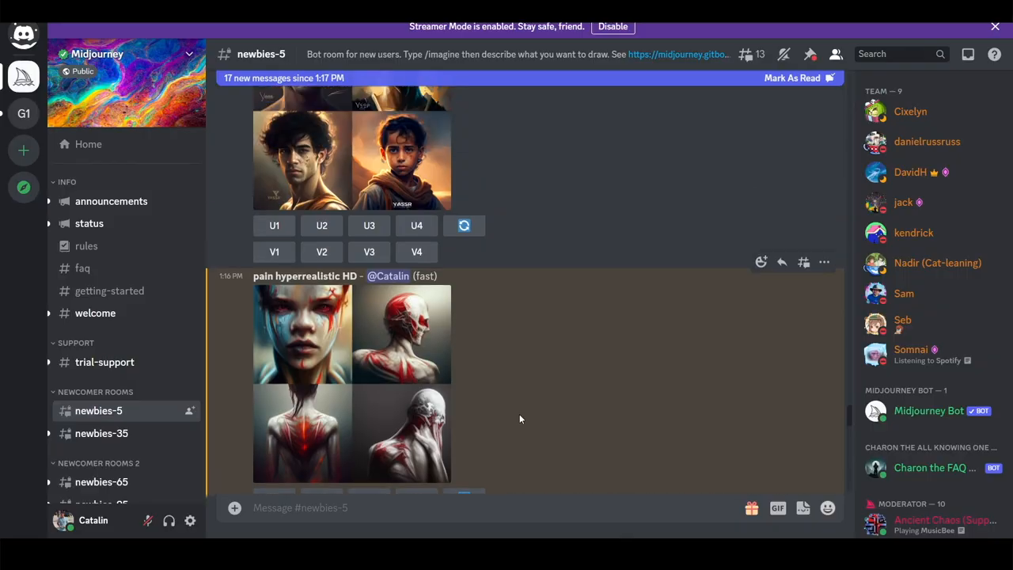
scroll(519, 418, up, 3)
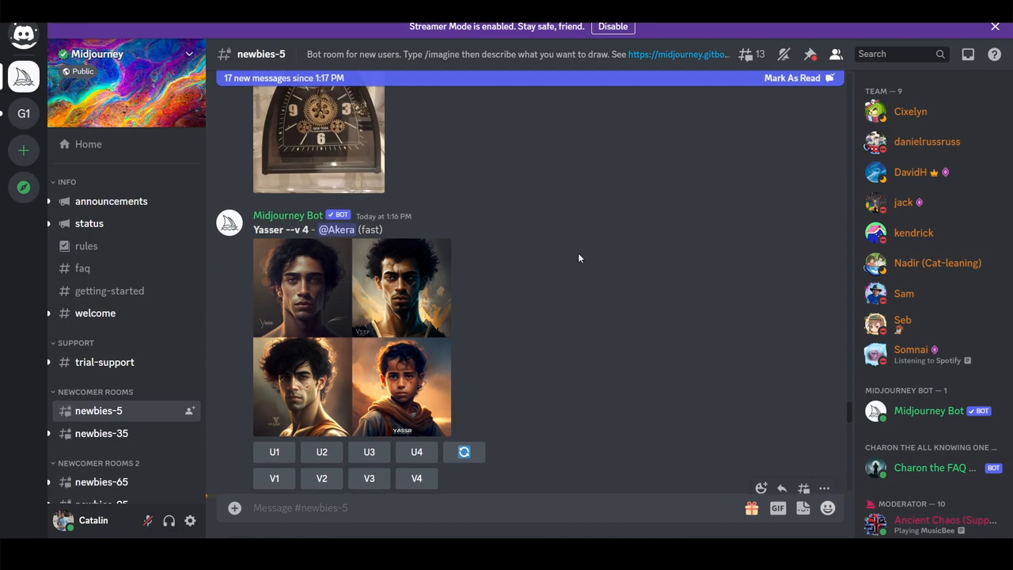
scroll(588, 298, up, 3)
scroll(587, 298, up, 2)
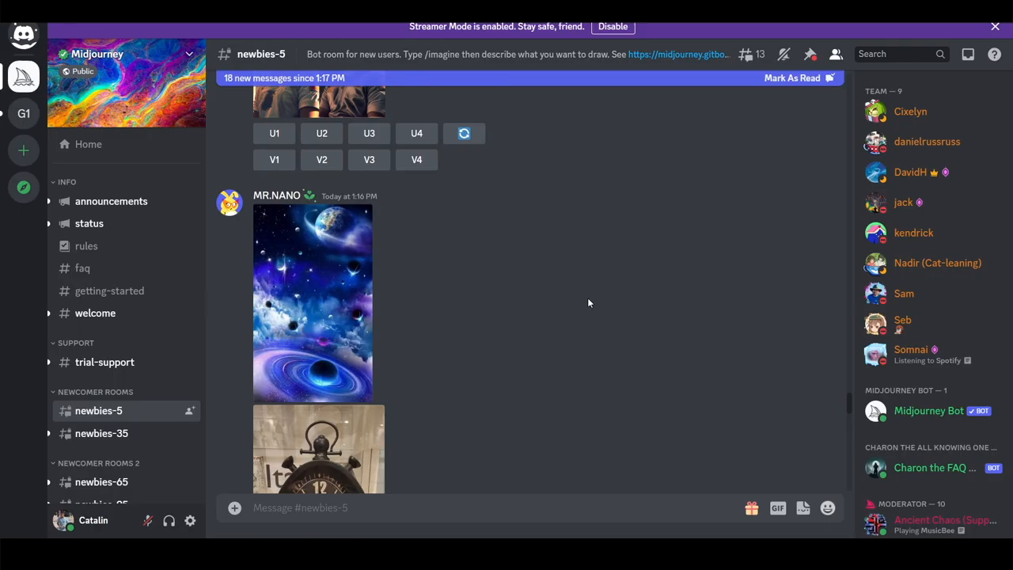
scroll(588, 298, up, 3)
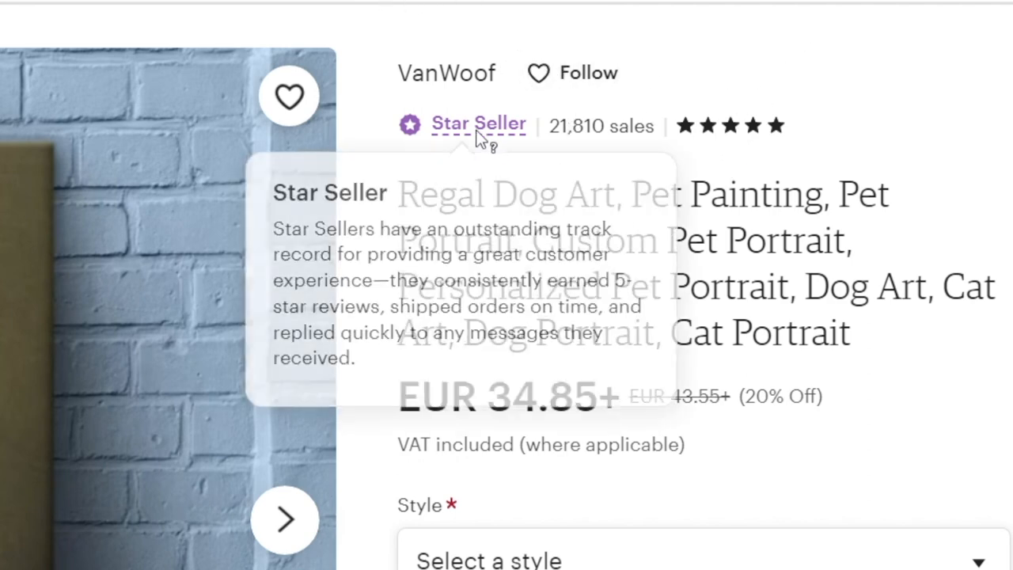
mouse_move(478, 124)
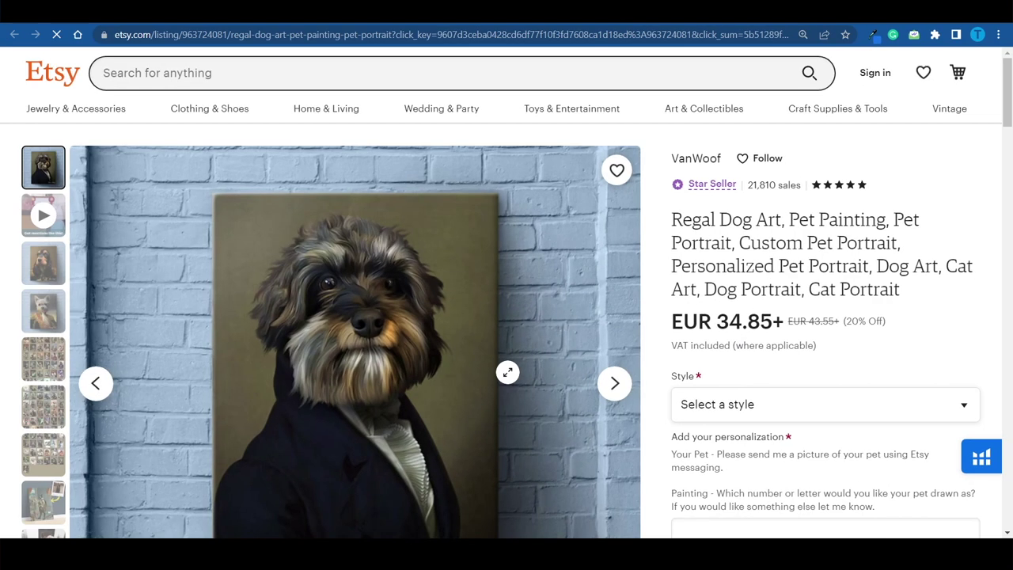
scroll(506, 317, down, 5)
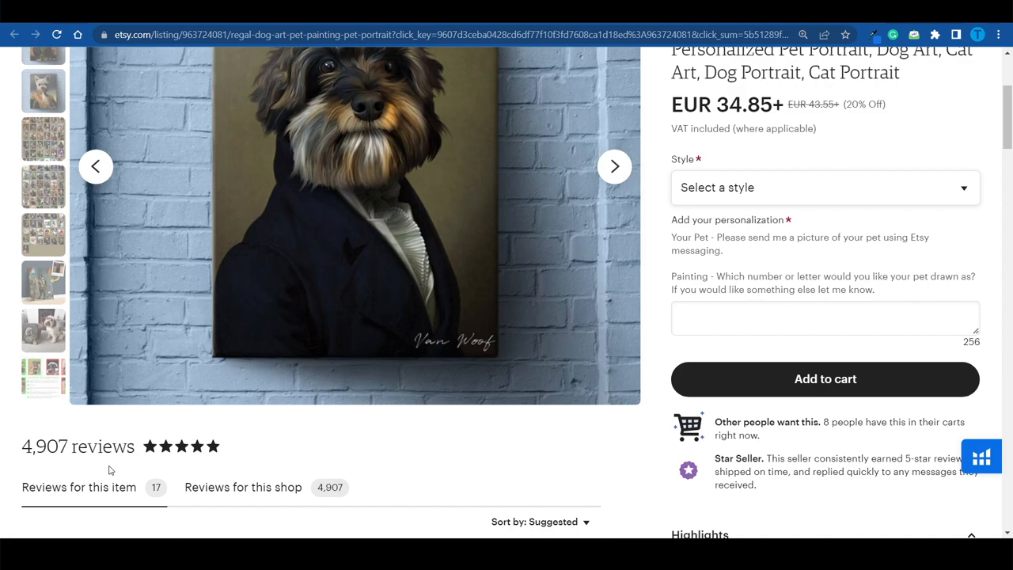
scroll(646, 437, up, 3)
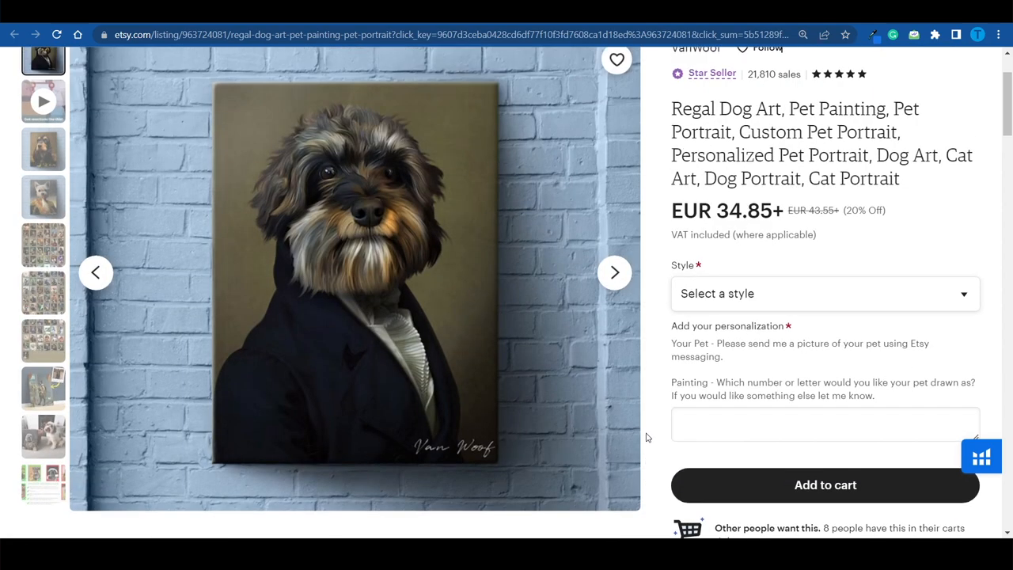
scroll(646, 437, up, 2)
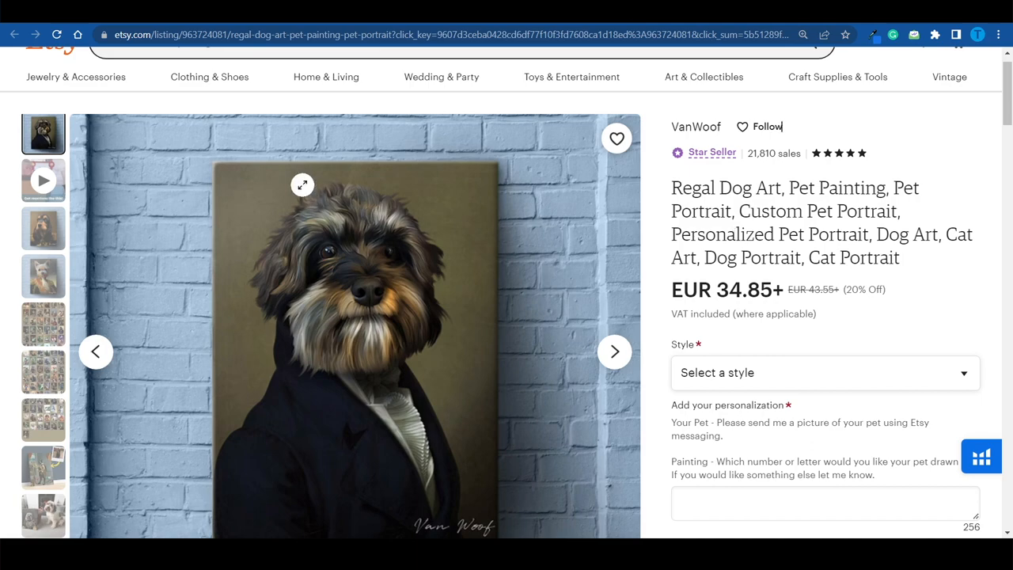
Browse the Regal Dog Art listing images, including Choose Your Background, then return to the first dog portrait
click(617, 353)
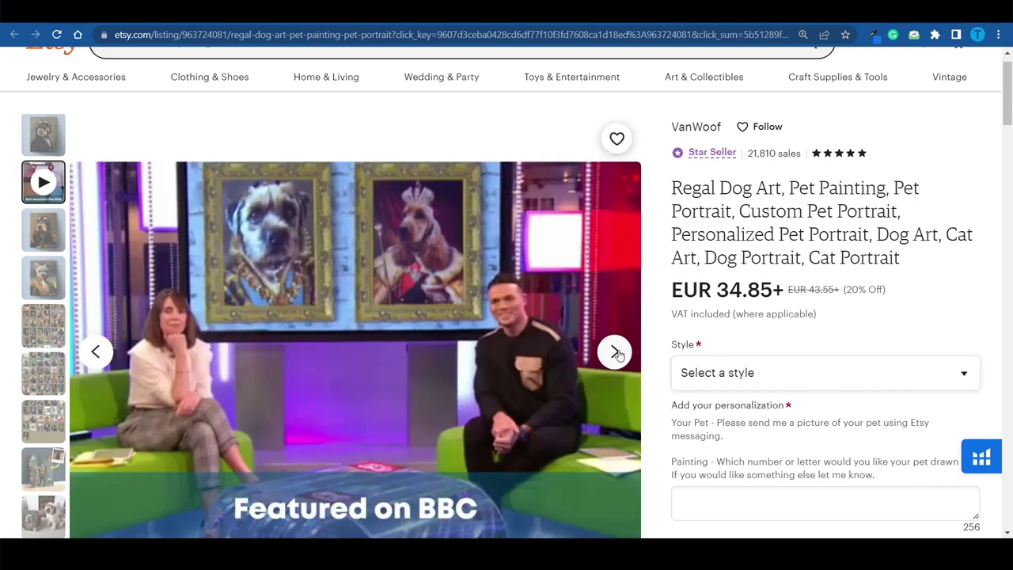
click(617, 352)
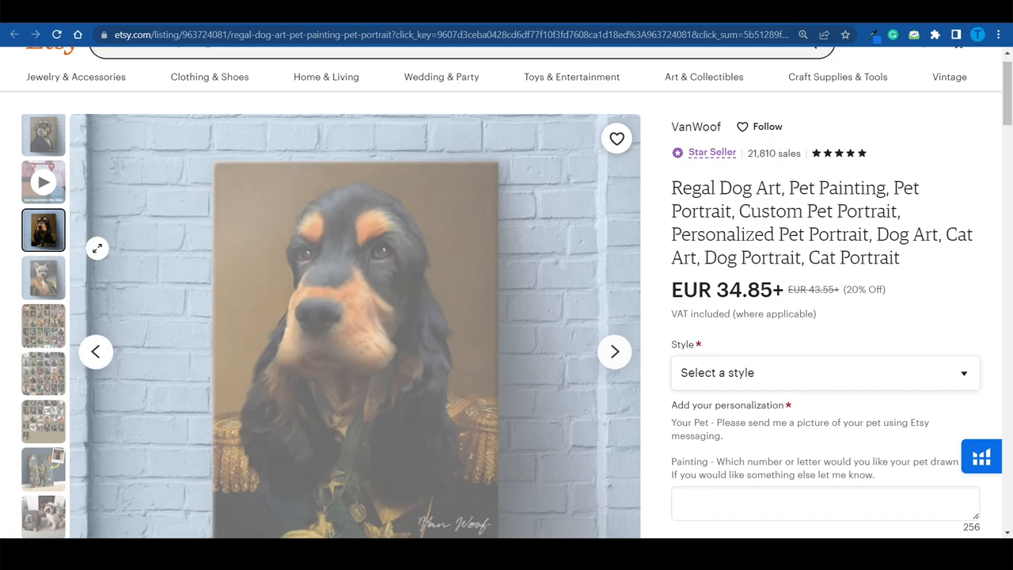
click(43, 277)
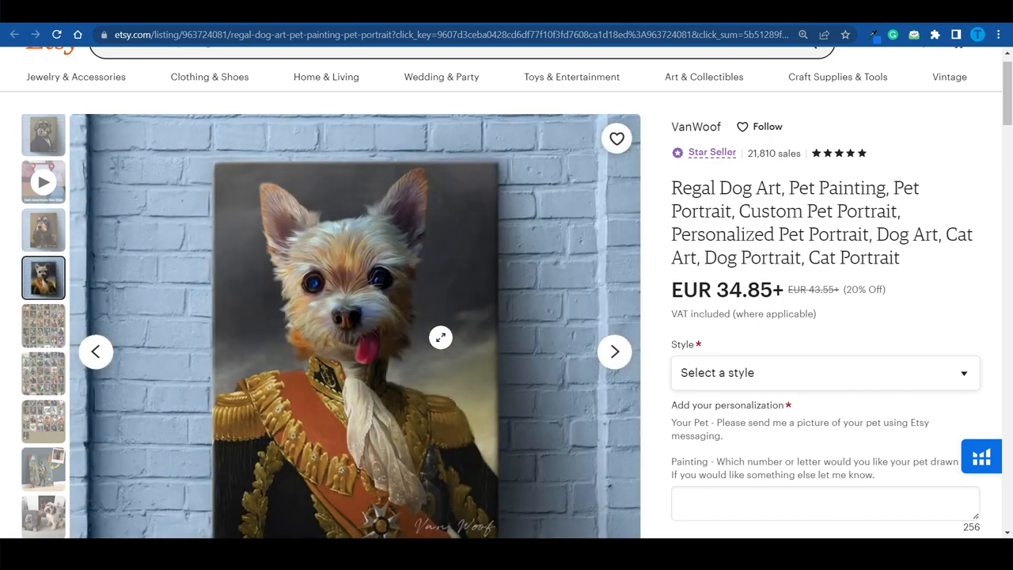
scroll(440, 369, down, 1)
click(53, 354)
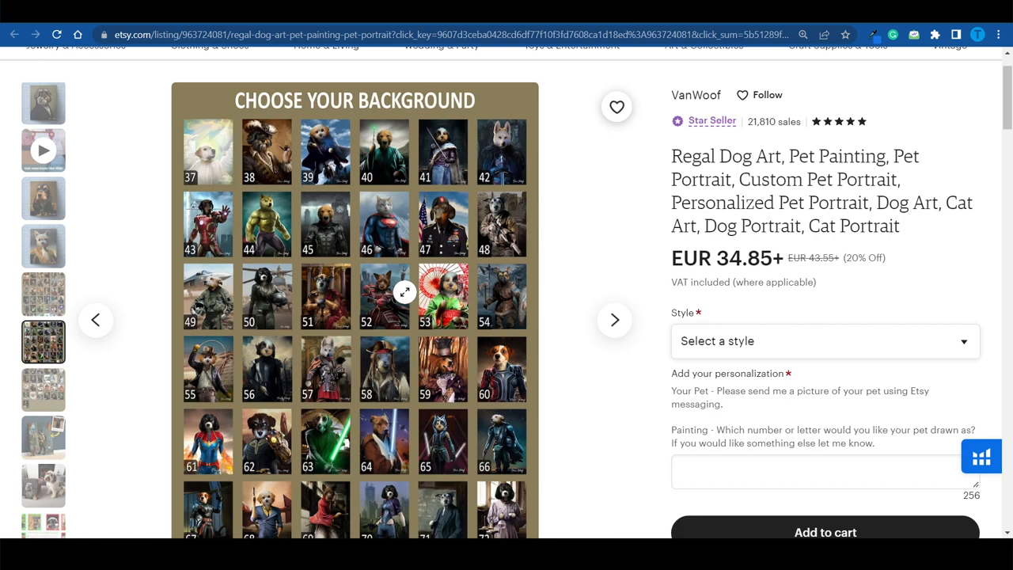
scroll(434, 348, down, 3)
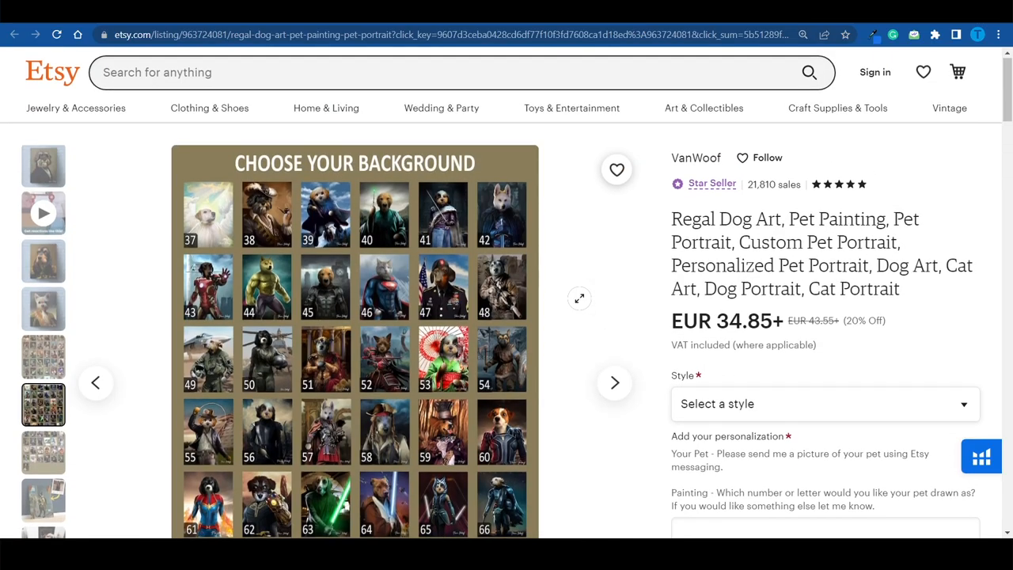
click(43, 165)
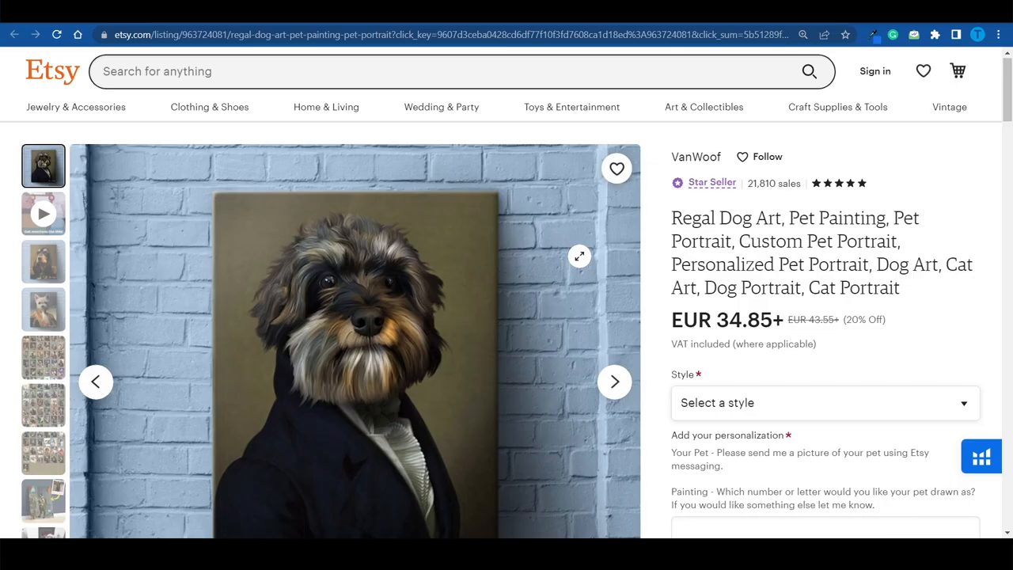
scroll(524, 366, down, 5)
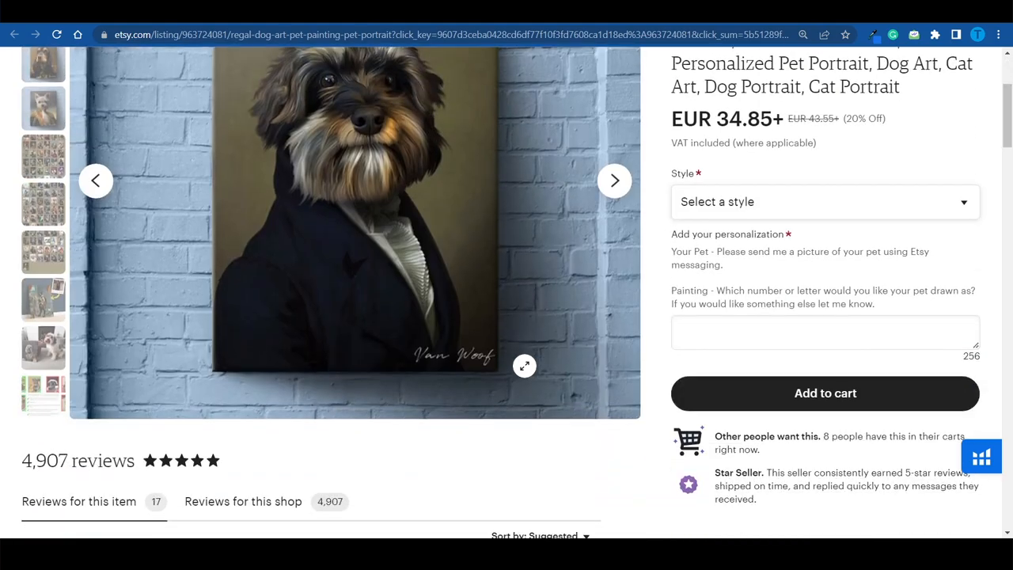
scroll(524, 366, up, 4)
scroll(524, 366, down, 1)
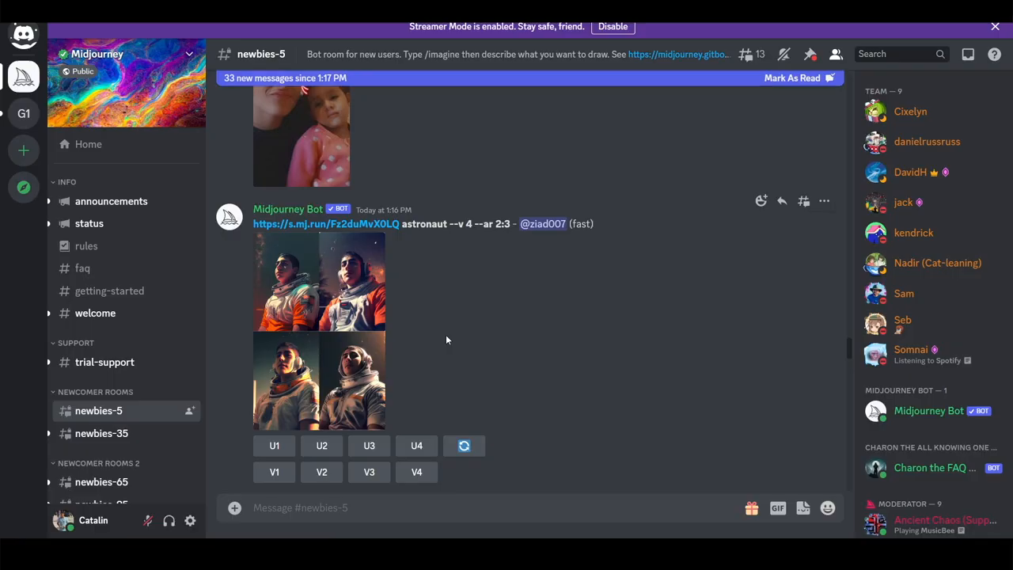
scroll(445, 334, up, 1)
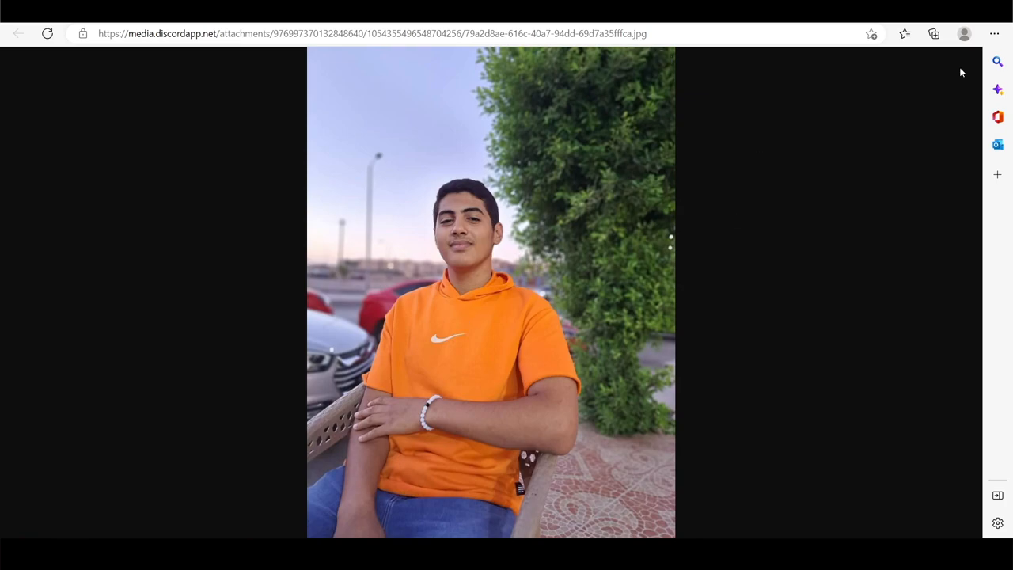
key(alt+Tab)
scroll(556, 304, down, 1)
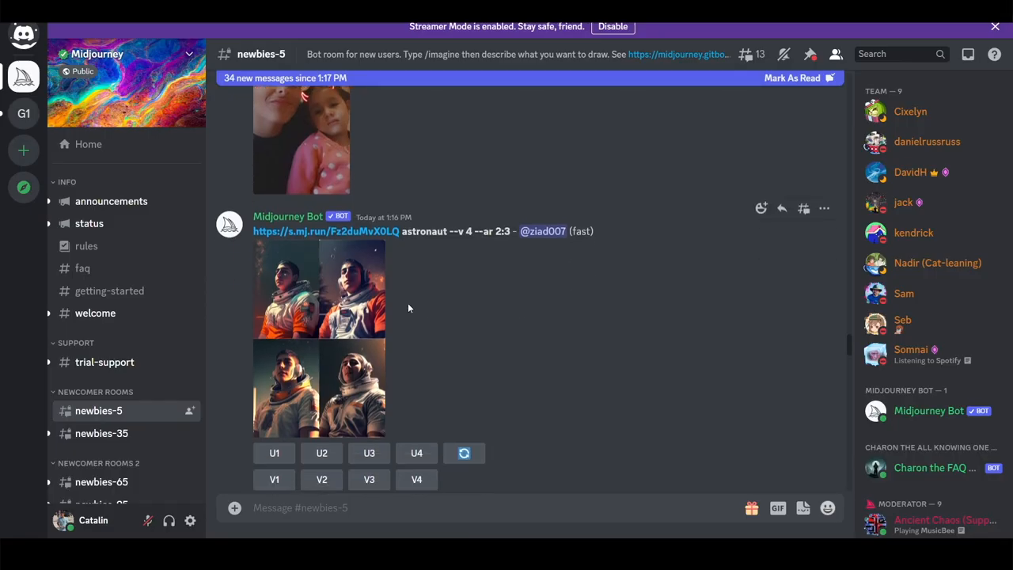
click(354, 382)
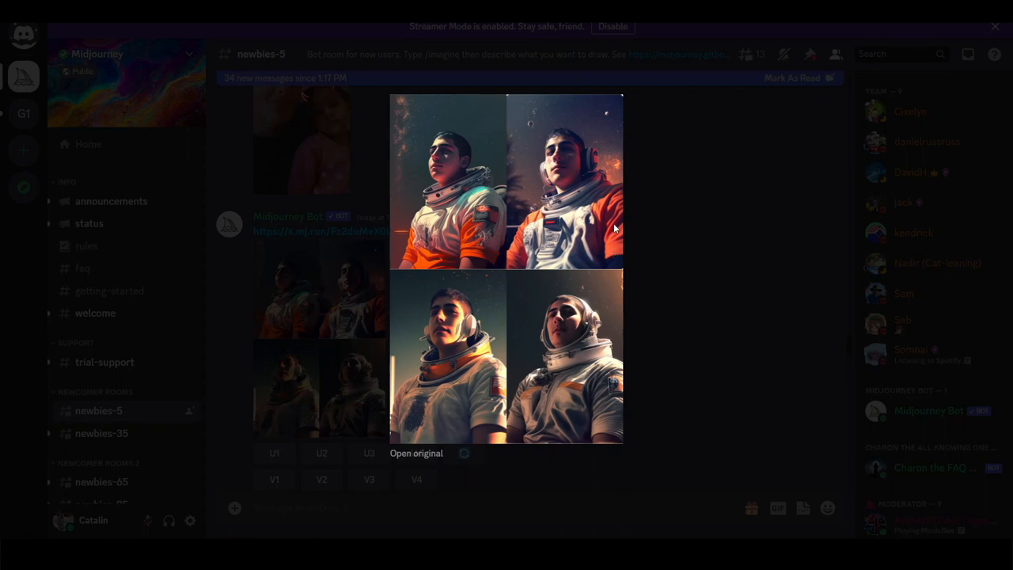
click(632, 274)
scroll(417, 320, down, 5)
scroll(417, 319, down, 3)
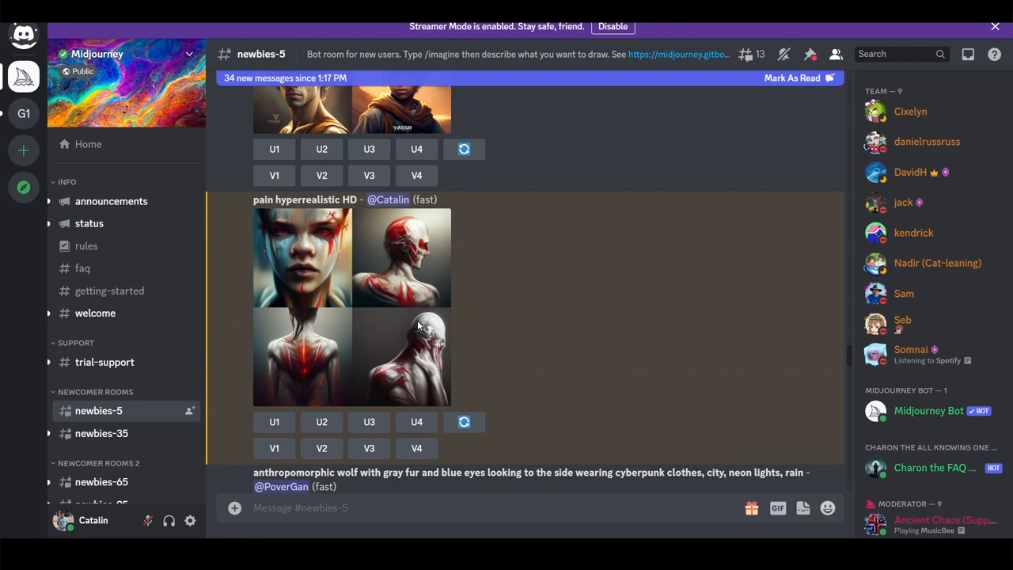
scroll(417, 320, up, 4)
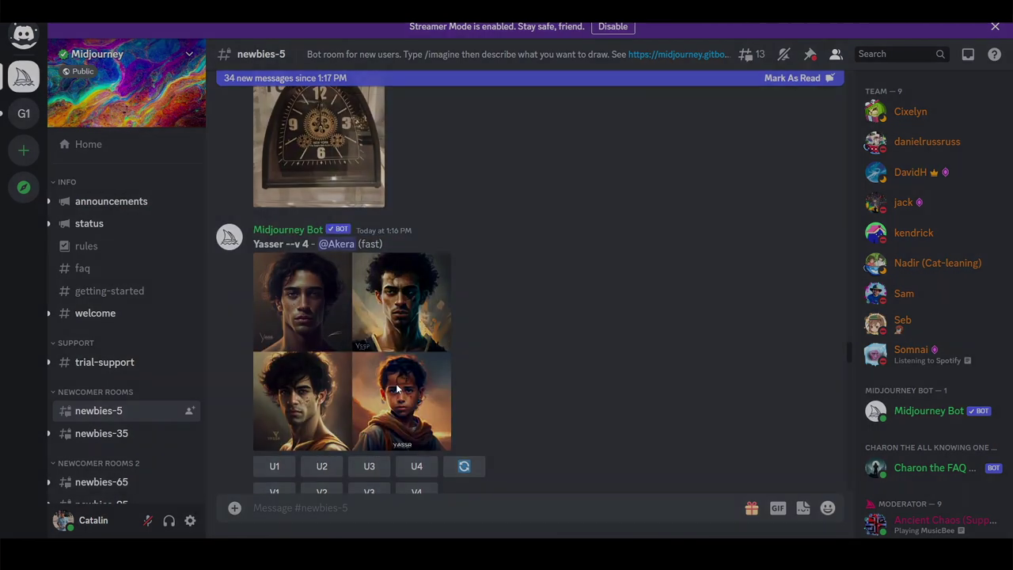
click(396, 388)
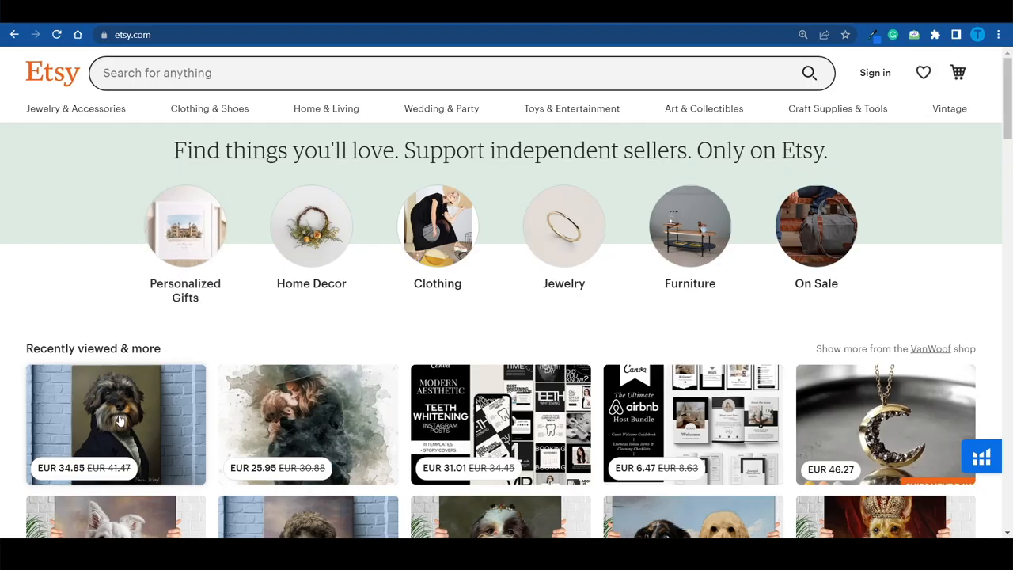
mouse_move(115, 423)
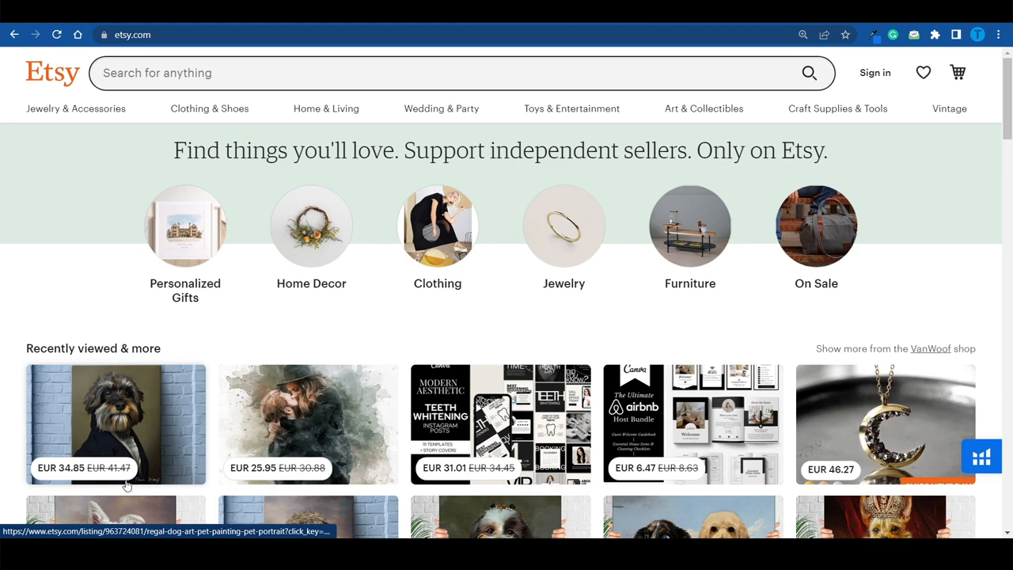
scroll(370, 349, down, 2)
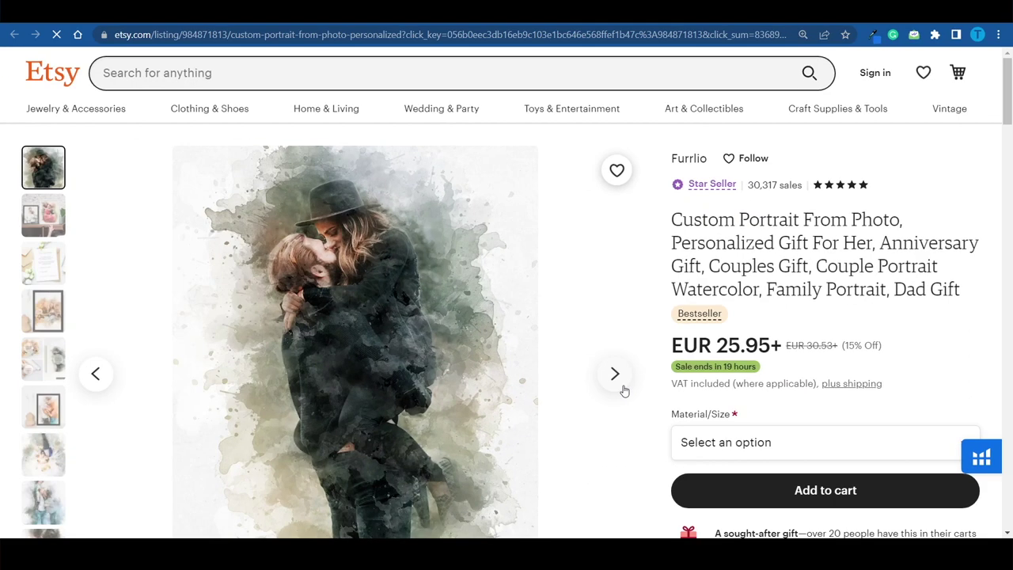
Look through the watercolor portrait listing's sample images up to the last one
click(615, 373)
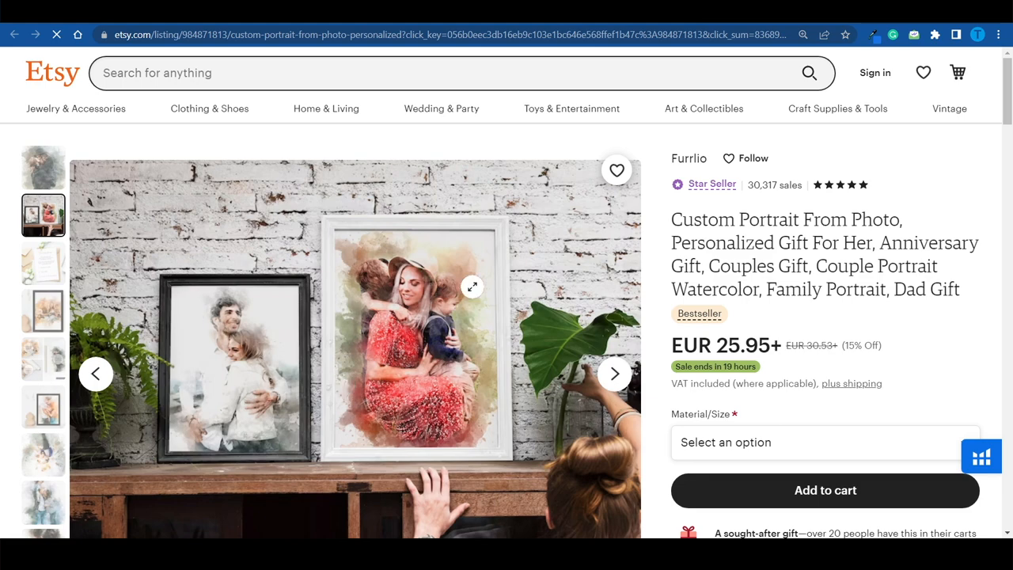
click(615, 373)
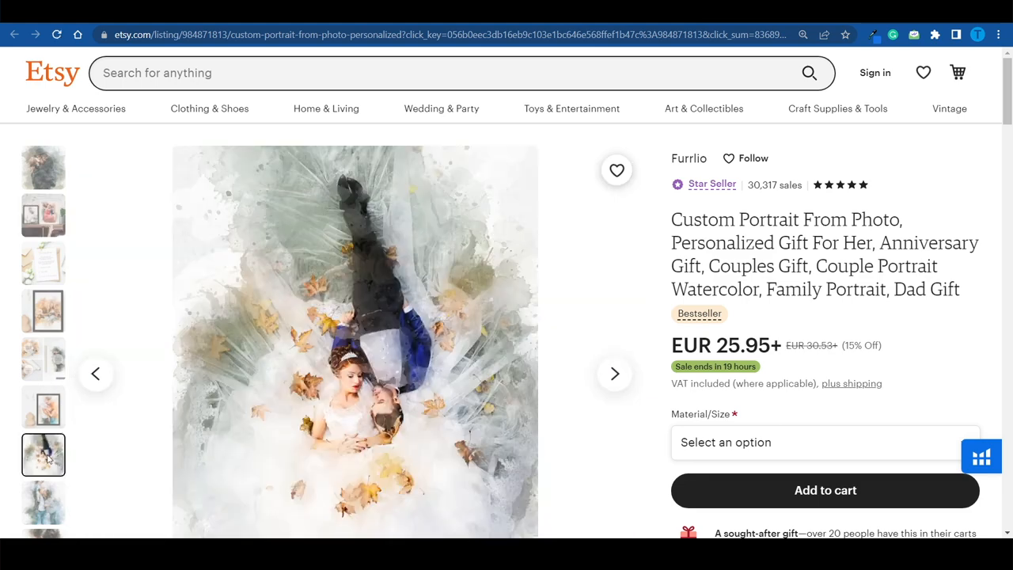
click(44, 455)
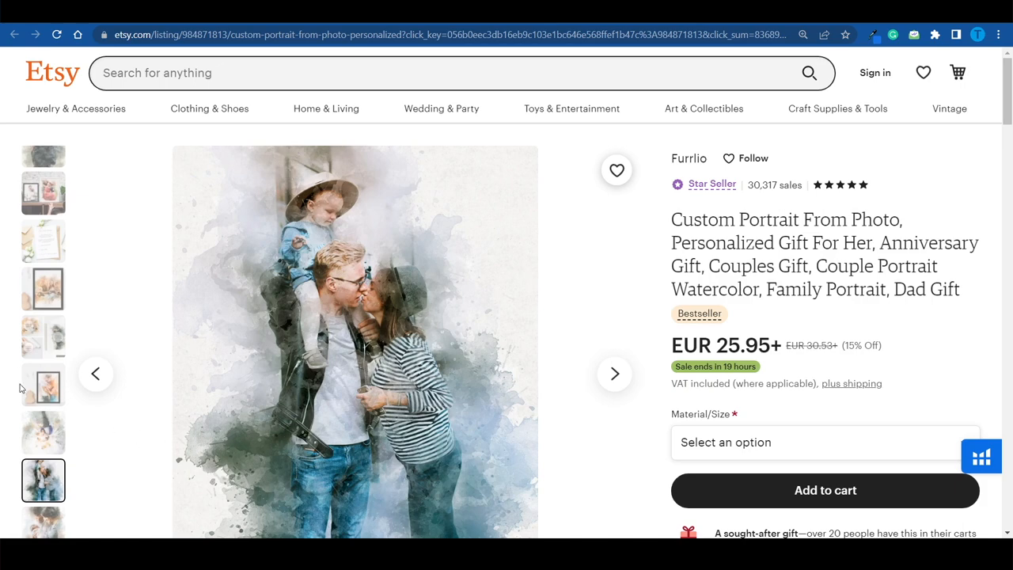
scroll(50, 410, down, 3)
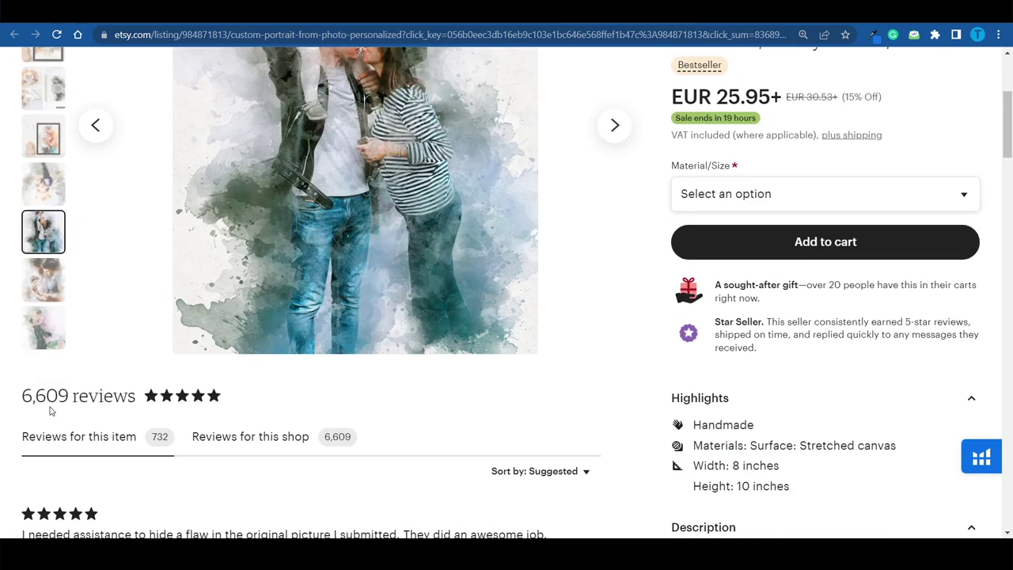
click(42, 333)
scroll(44, 348, up, 1)
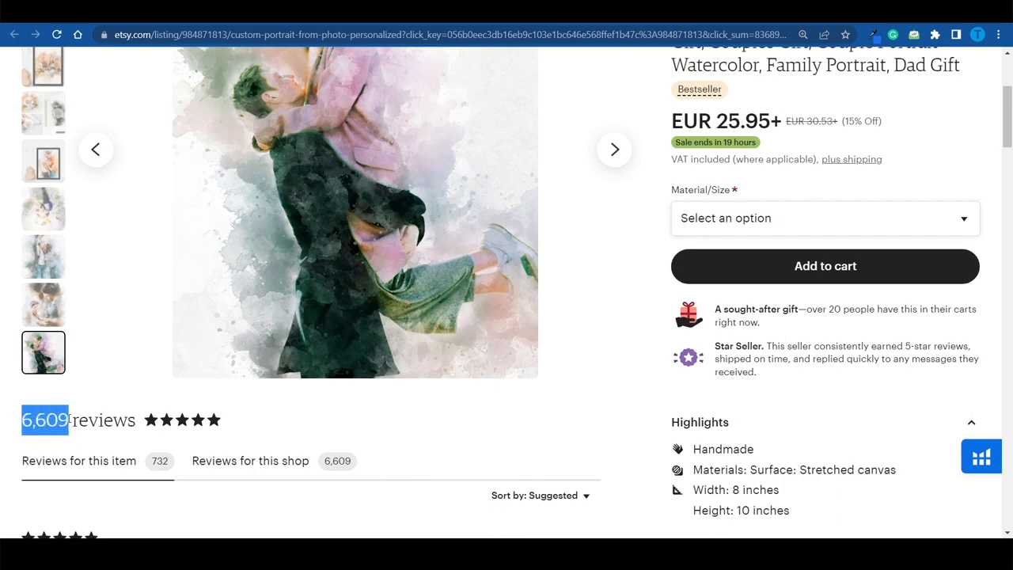
scroll(630, 288, up, 2)
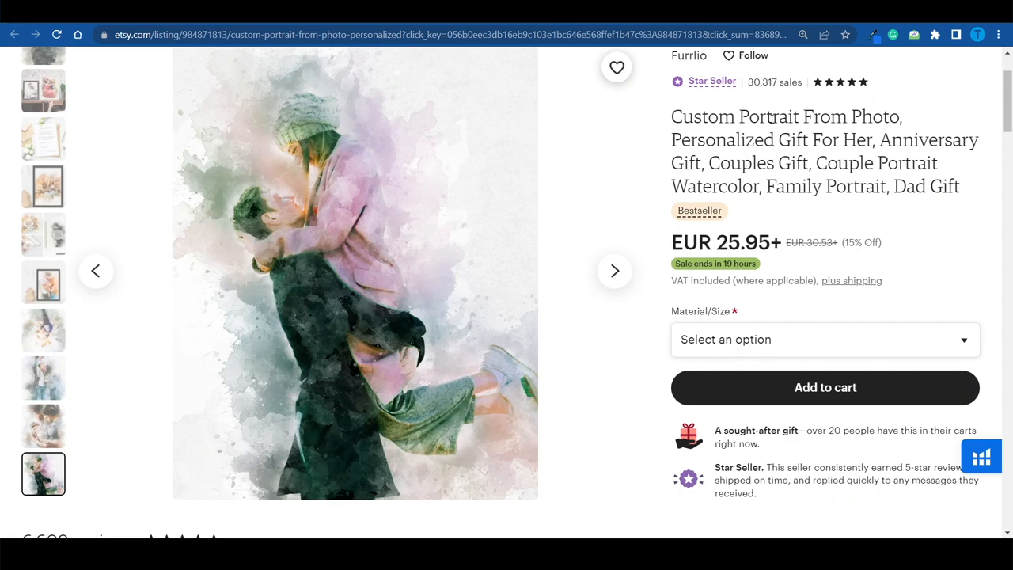
scroll(363, 417, down, 1)
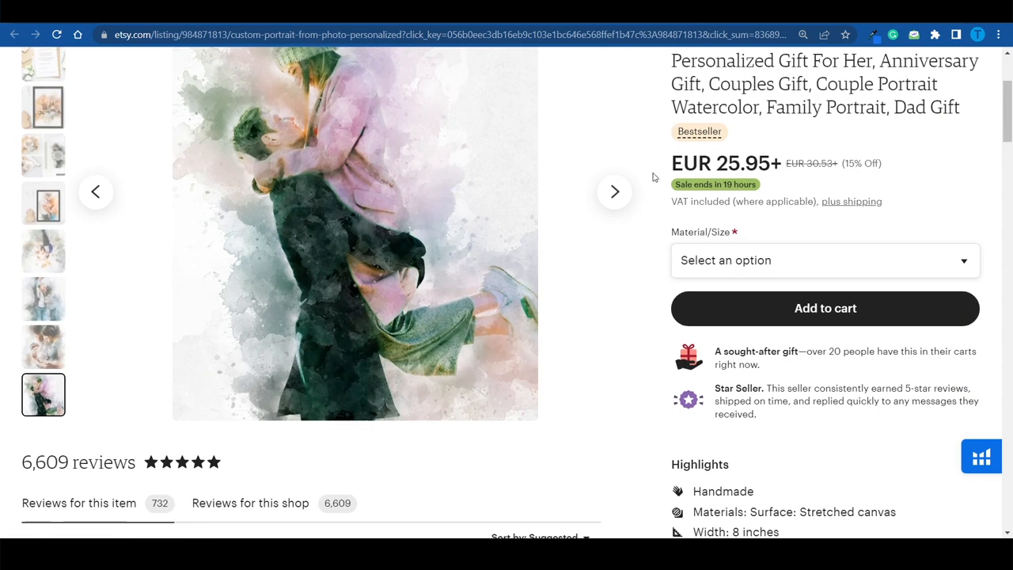
Check the Material/Size options, then show the family-with-child-on-shoulders portrait as the main image
click(773, 264)
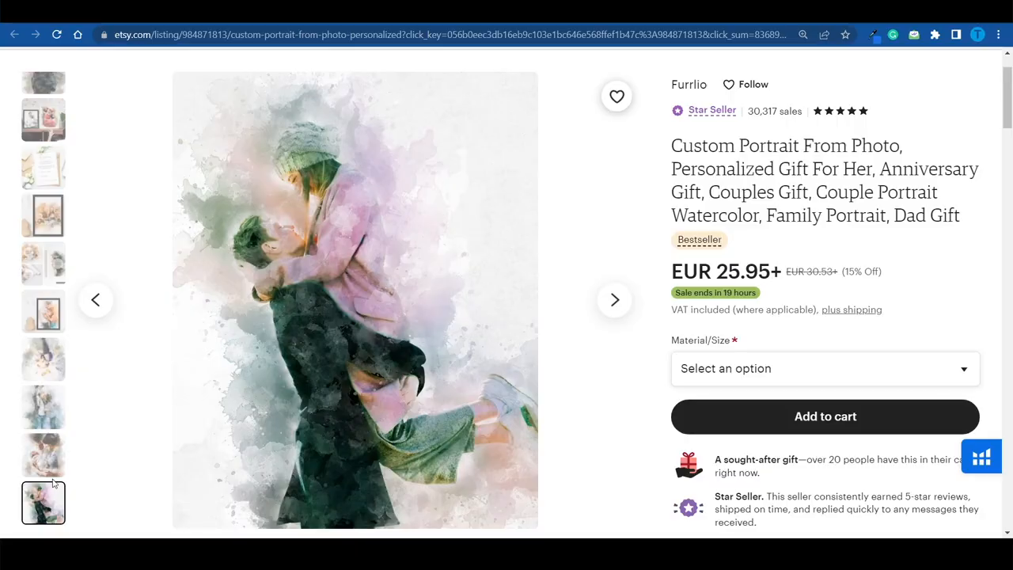
click(59, 465)
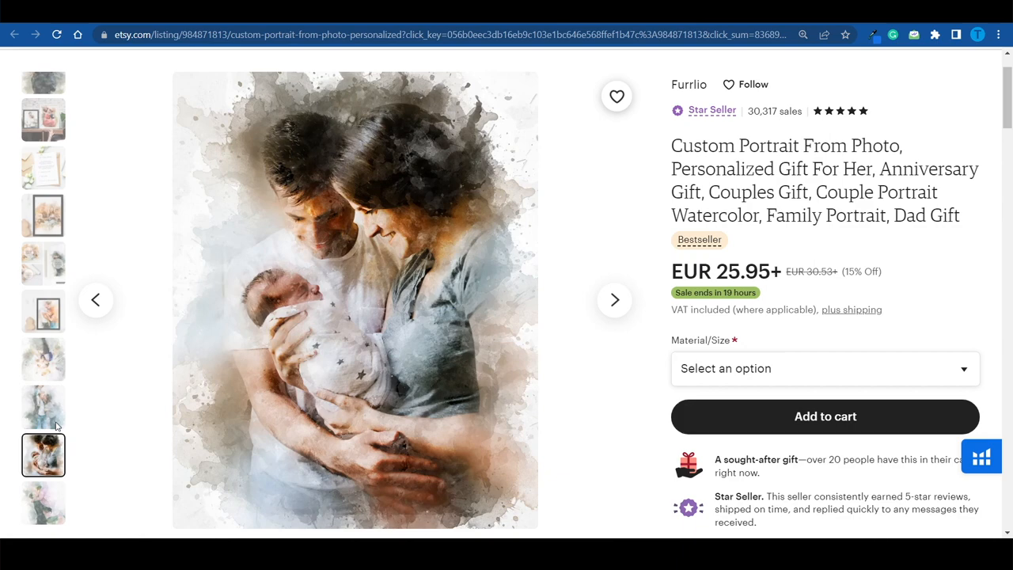
click(51, 419)
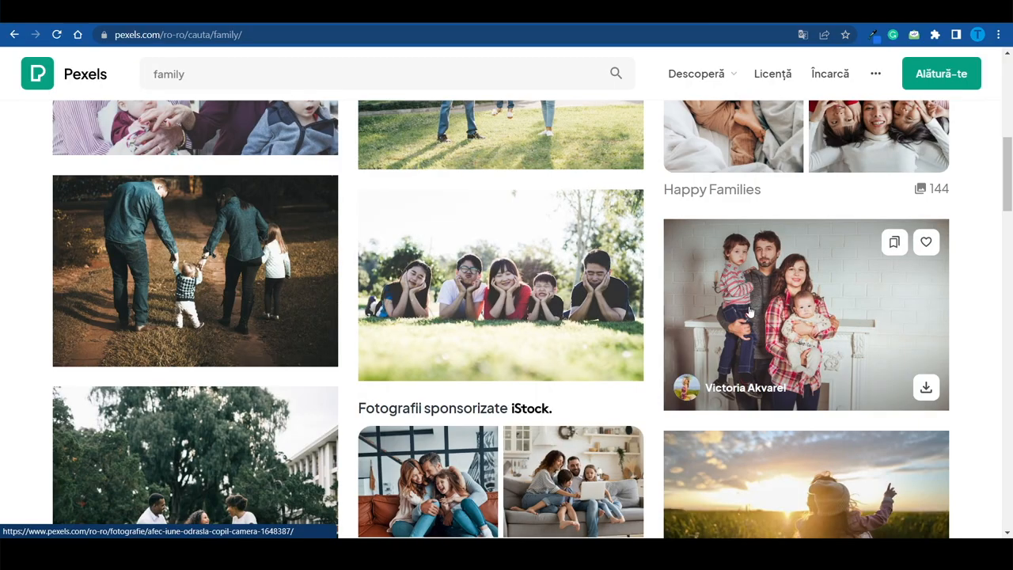
Open the Pexels photo of the family with two children by the white fireplace
click(798, 332)
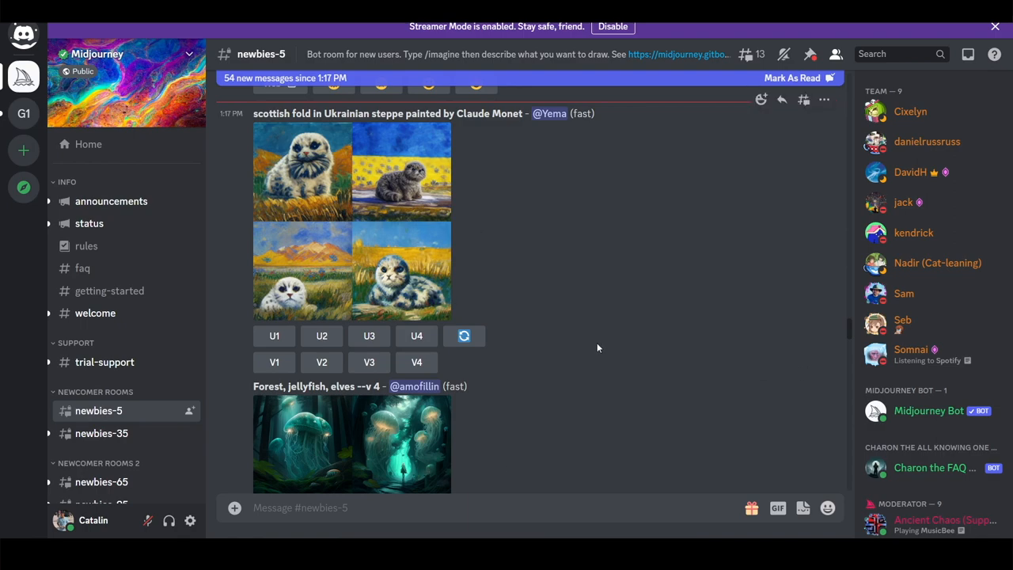
scroll(601, 343, up, 5)
scroll(601, 344, down, 8)
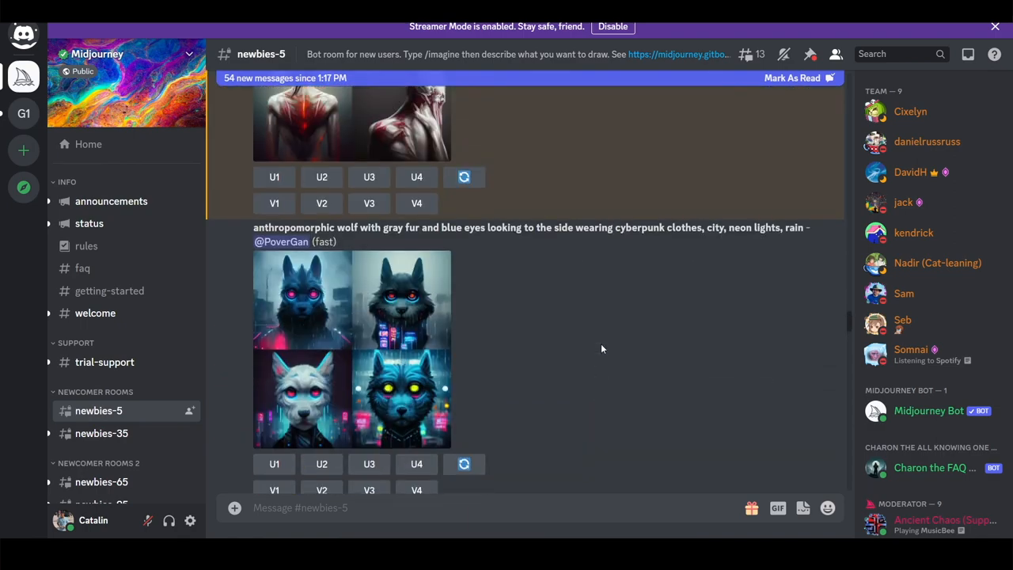
scroll(601, 343, up, 3)
scroll(600, 343, down, 10)
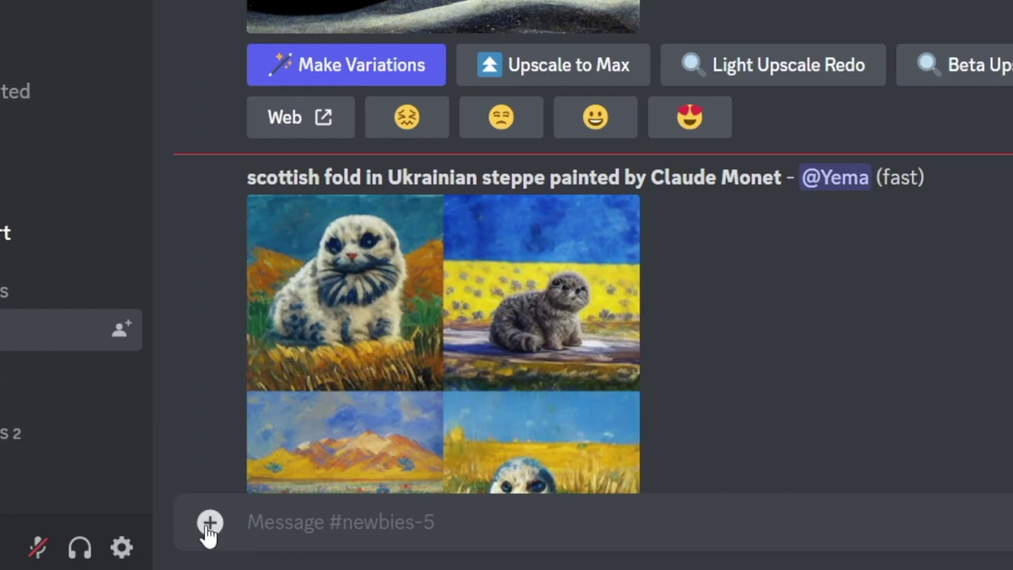
Upload the family photo and send it to the newbies-5 channel
click(210, 522)
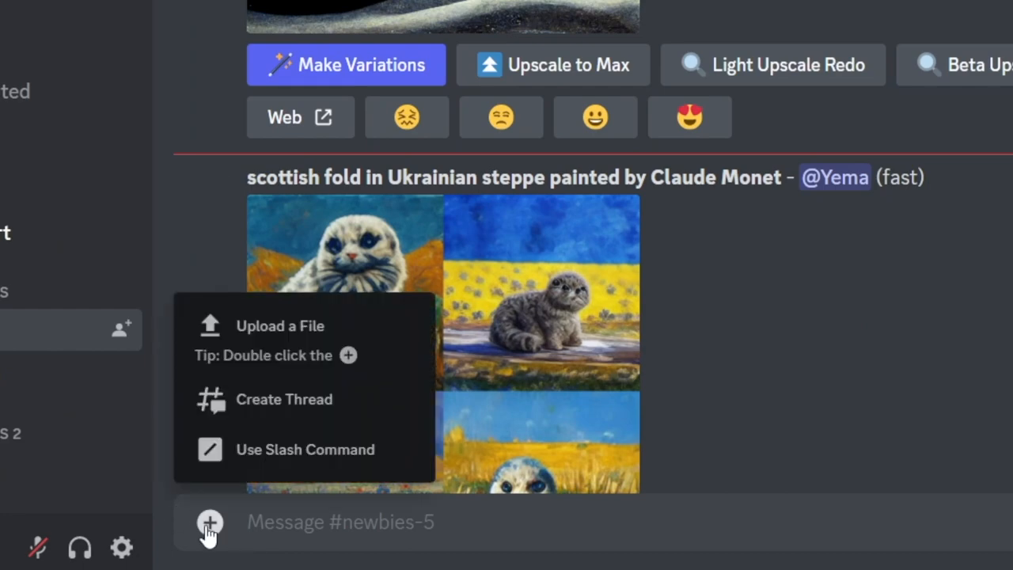
click(333, 325)
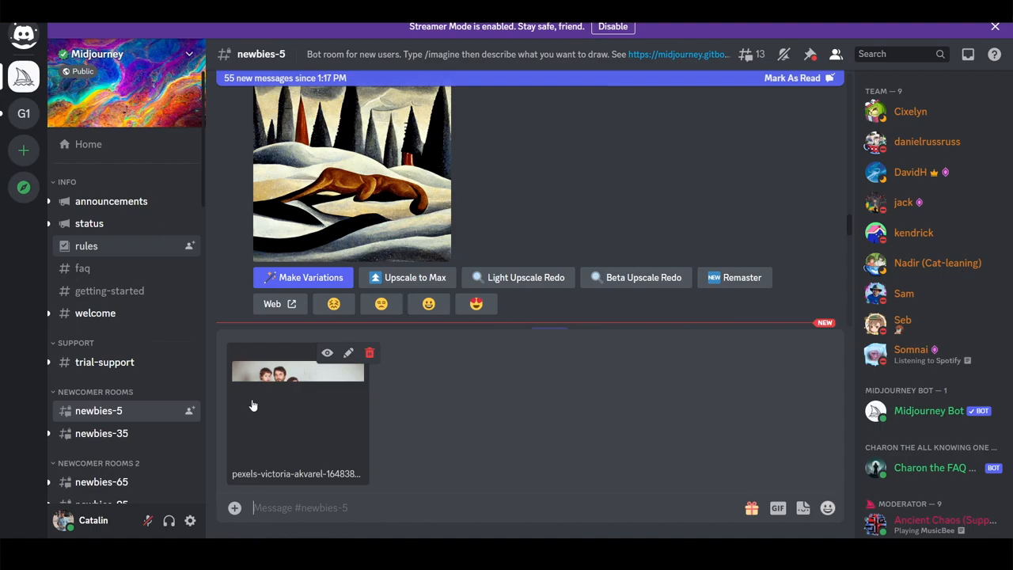
key(Return)
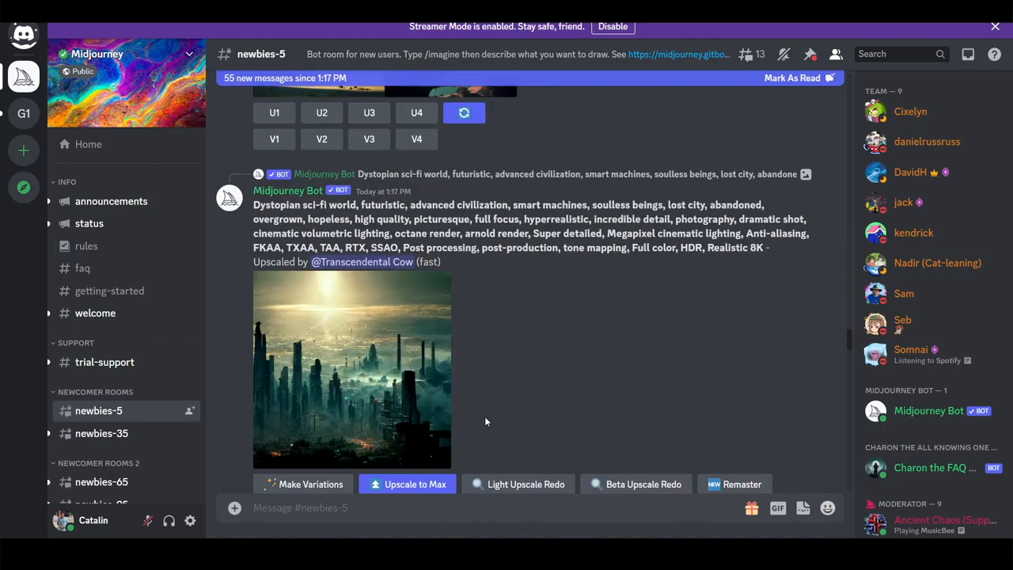
scroll(485, 421, down, 10)
scroll(485, 421, down, 10)
scroll(484, 421, down, 10)
scroll(469, 343, down, 5)
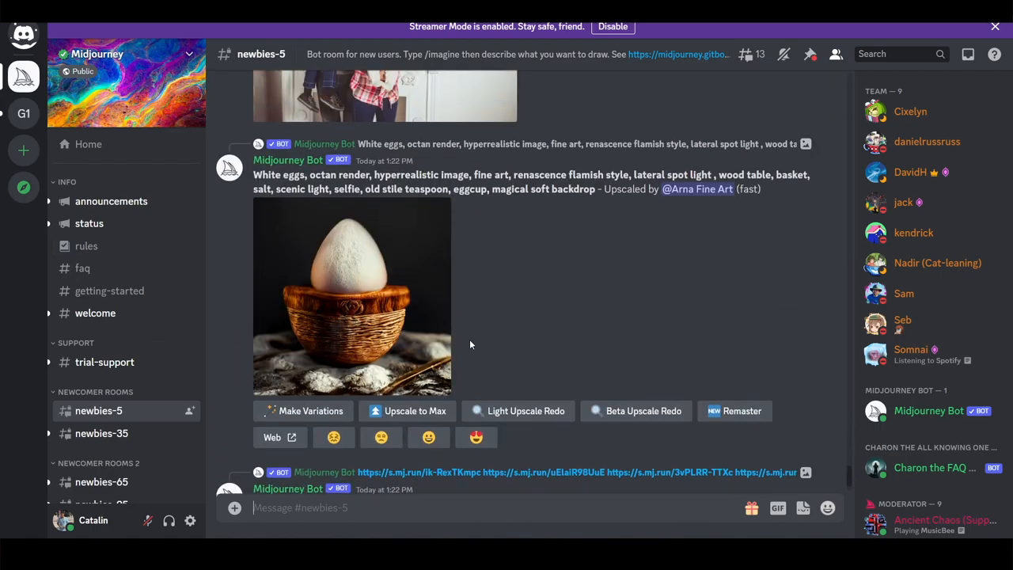
scroll(469, 343, up, 5)
scroll(469, 343, down, 3)
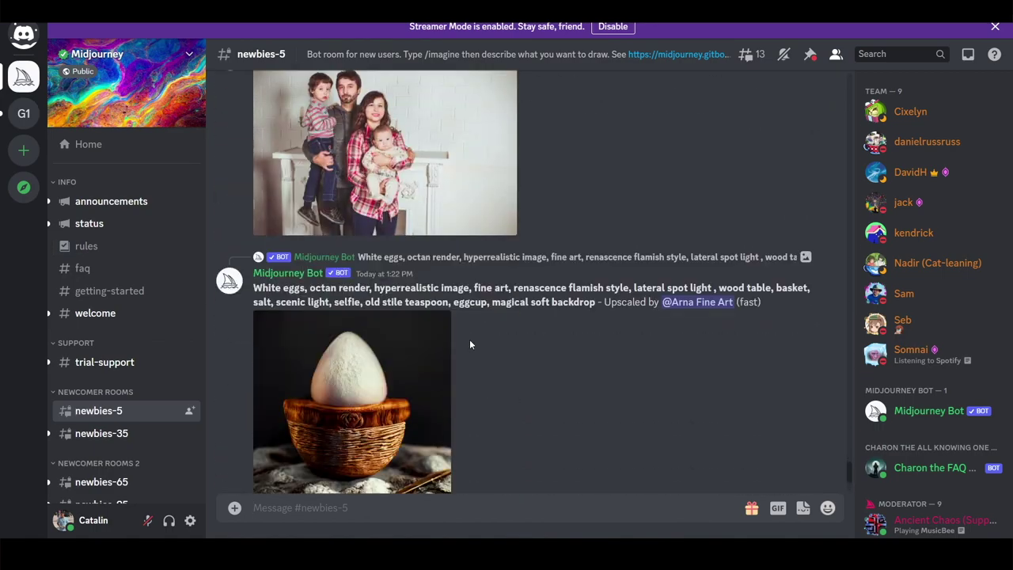
Open the uploaded photo's original in the browser, copy its image link and return to the chat
click(279, 169)
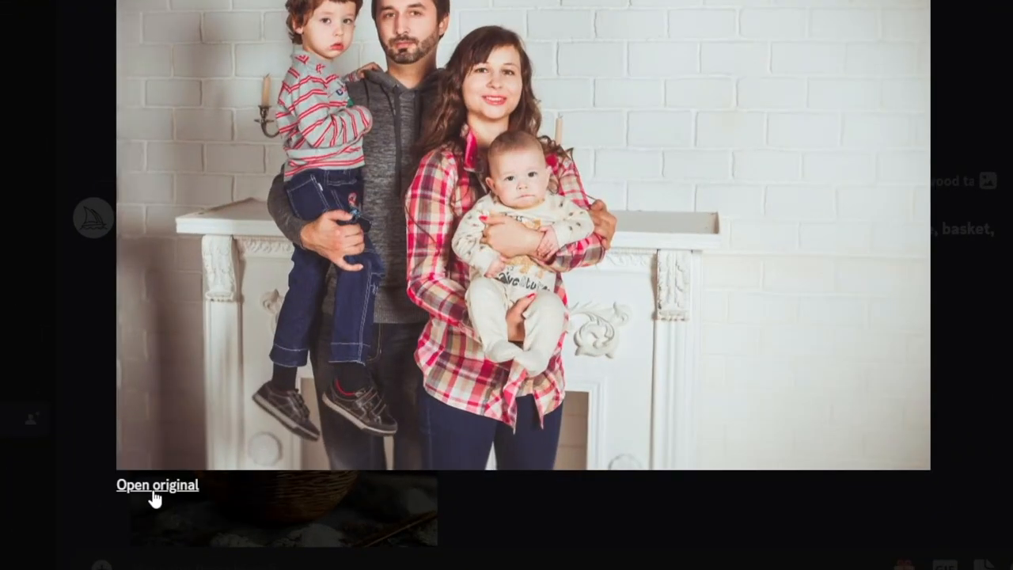
click(154, 488)
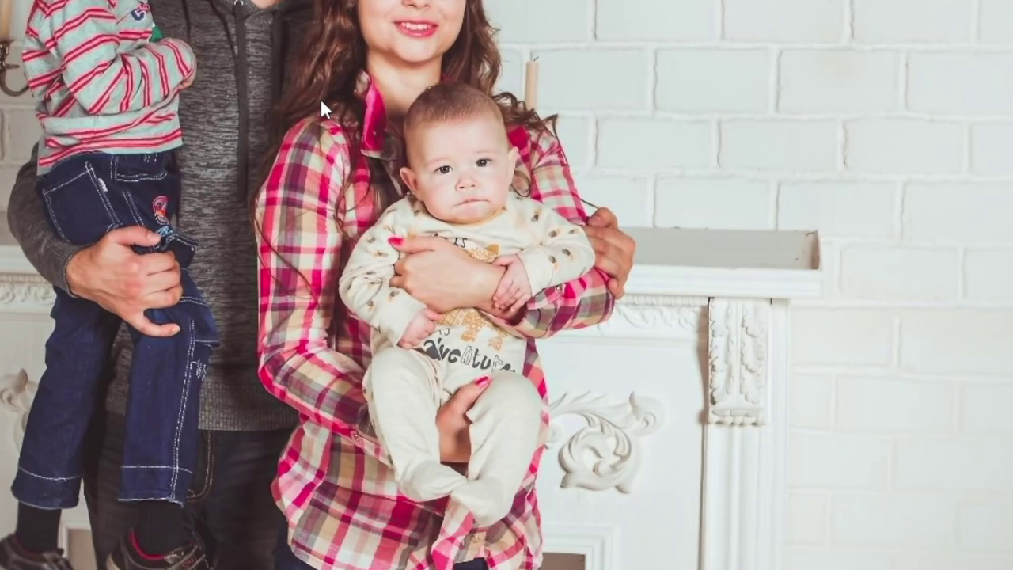
right_click(320, 99)
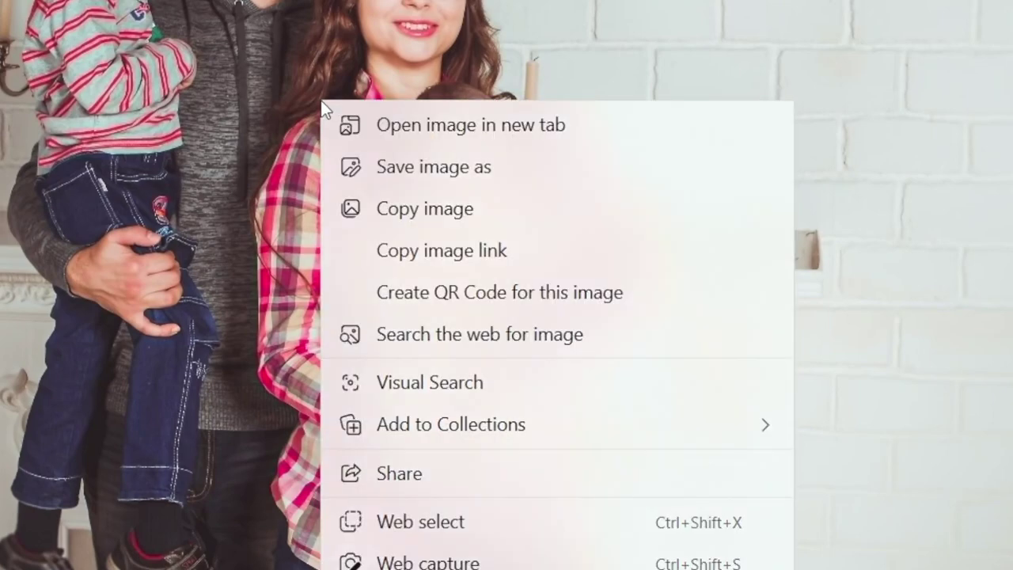
click(480, 254)
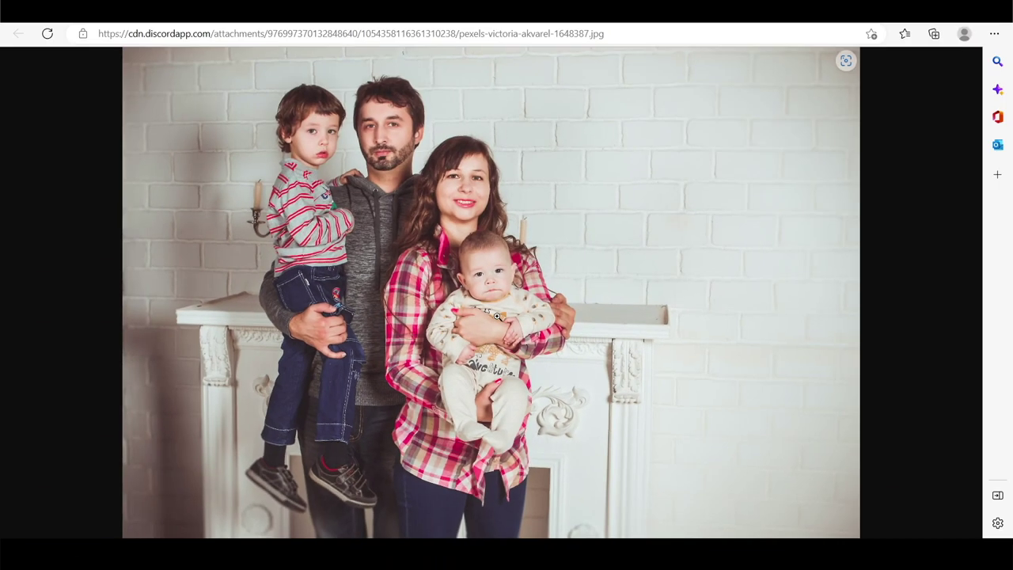
key(ctrl+w)
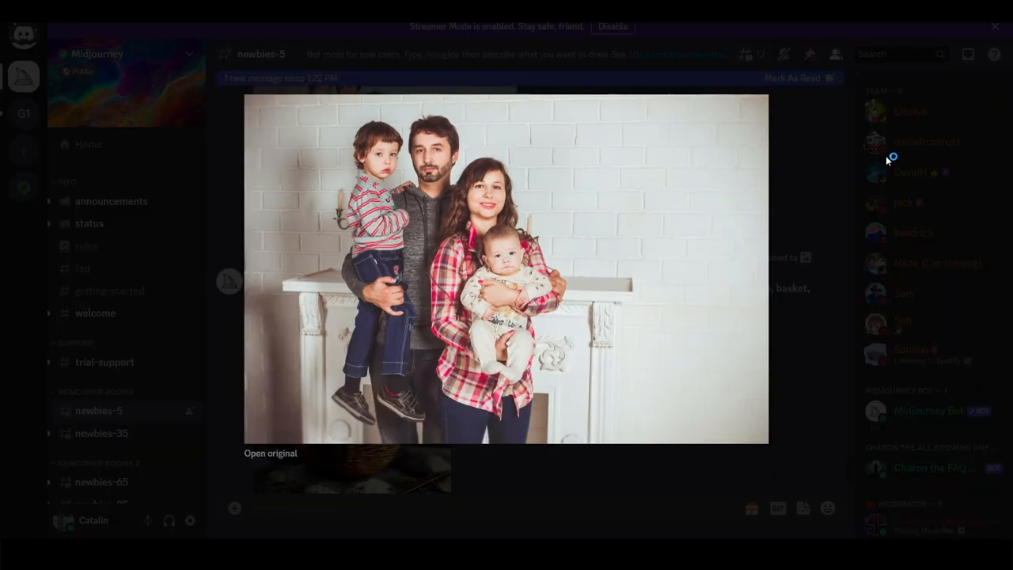
Submit an /imagine job with the pasted family photo link 'as a watercolor painting hyperrealistic'
click(661, 496)
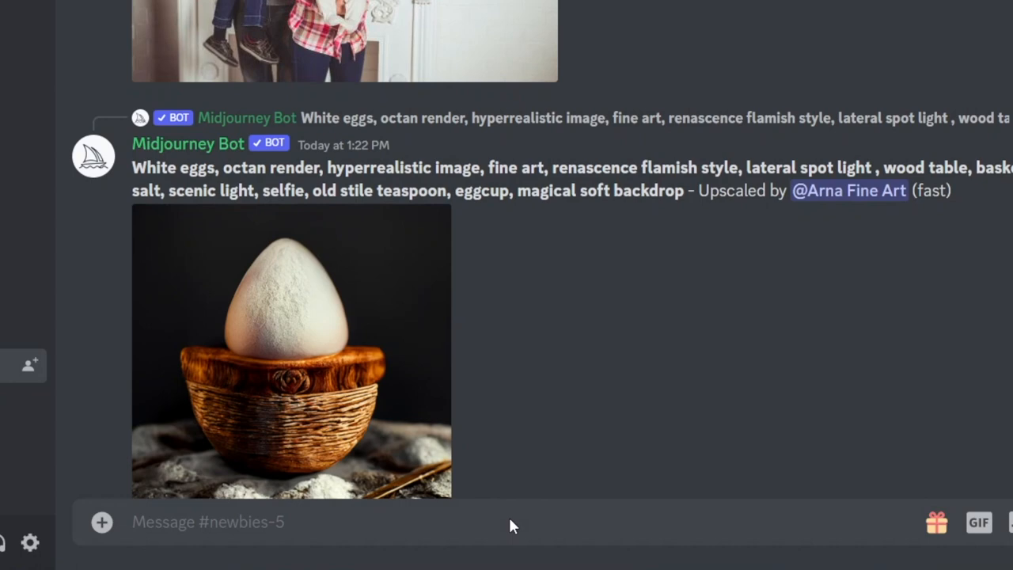
text(/imagine)
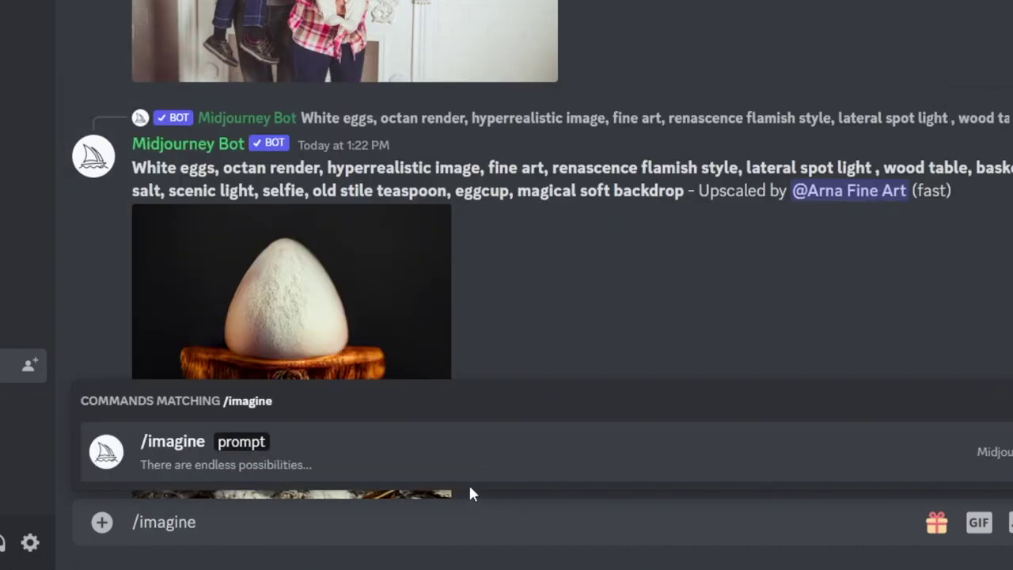
key(Return)
key(ctrl+v)
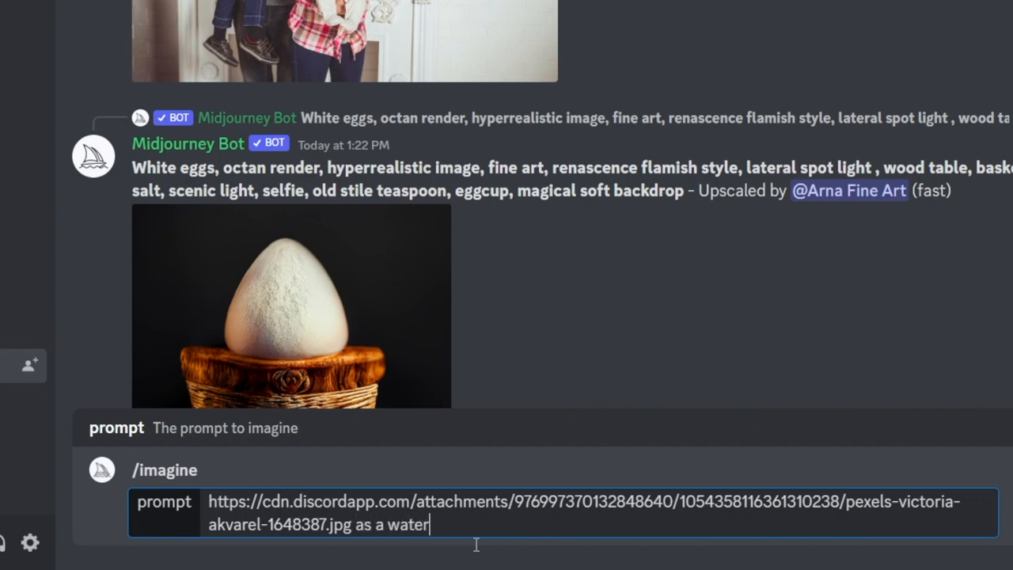
text(color painting hyperr)
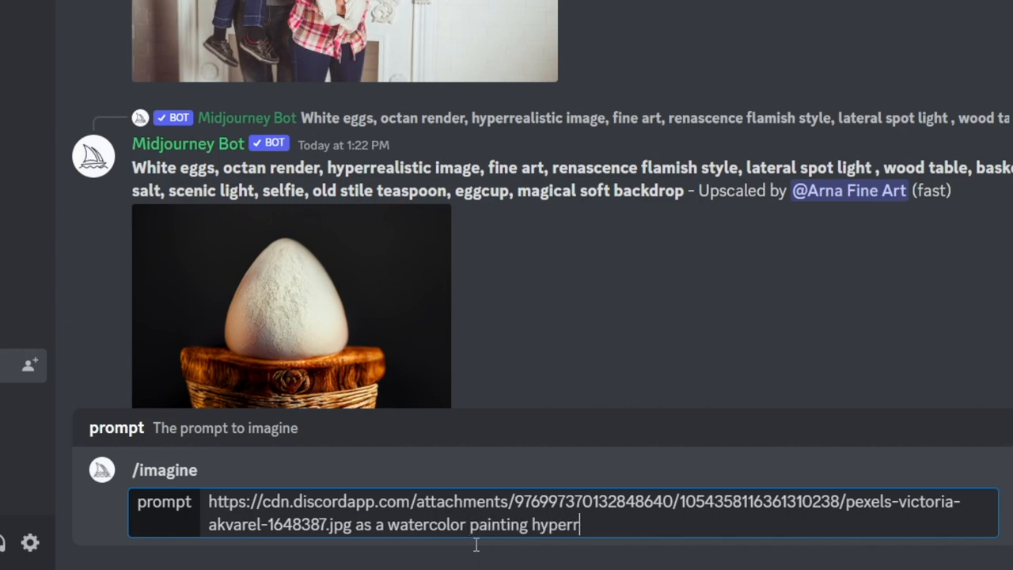
text(ealistic HD)
key(Return)
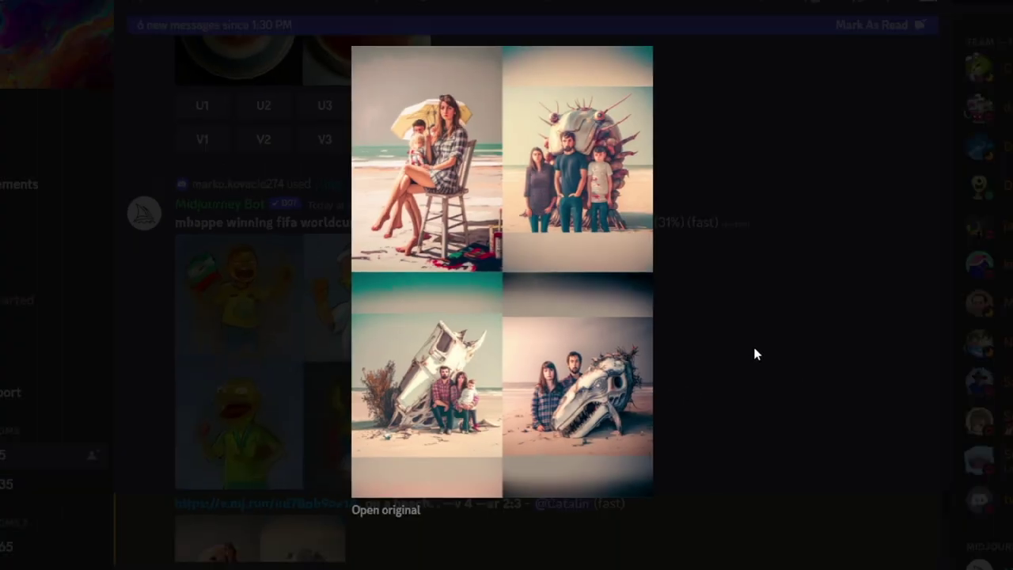
Copy the uploaded photo's link from the earlier prompt into a new /imagine prompt
click(753, 344)
scroll(515, 390, down, 3)
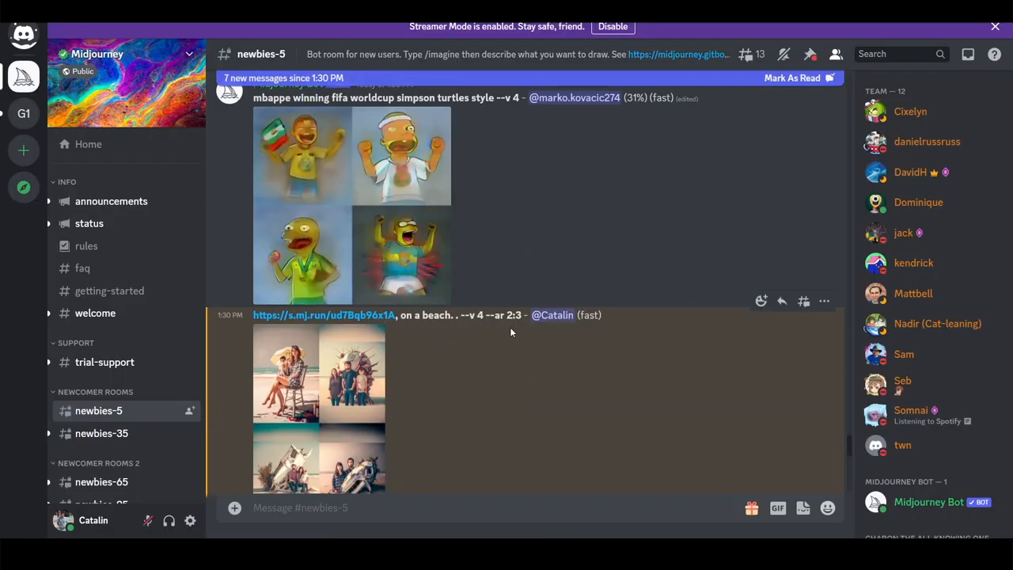
scroll(510, 327, down, 1)
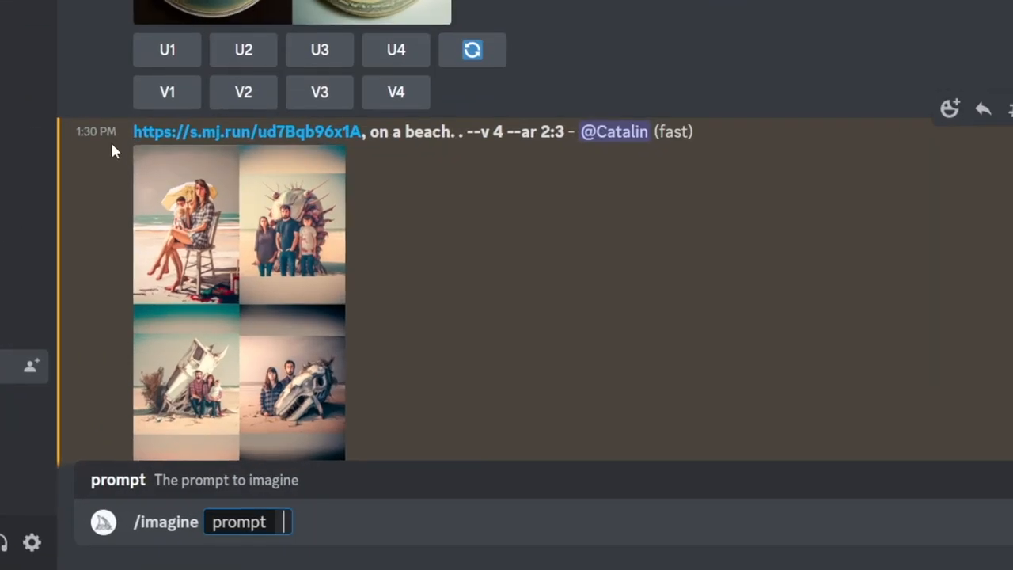
drag(133, 130, 359, 130)
key(ctrl+c)
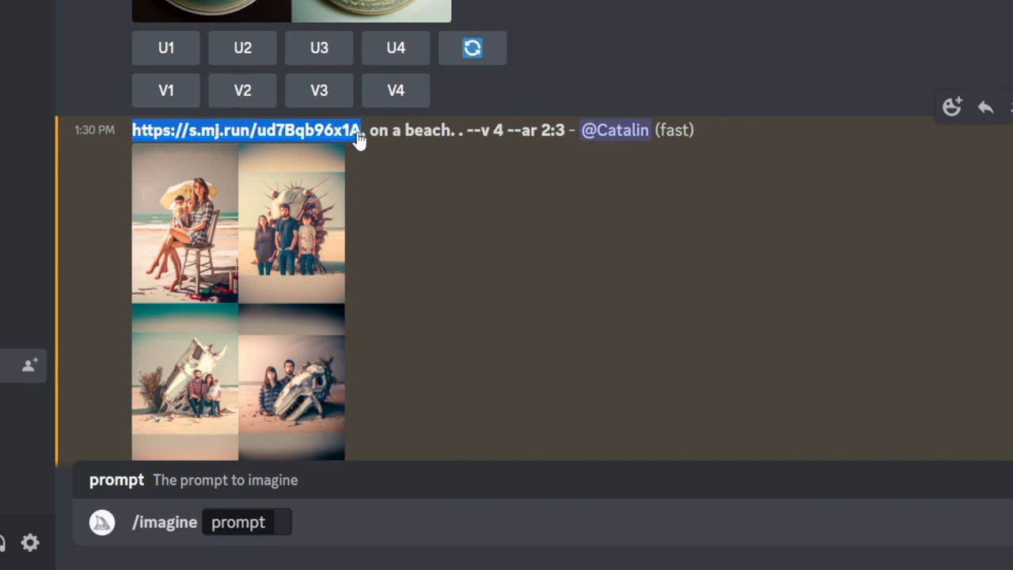
click(396, 521)
key(ctrl+v)
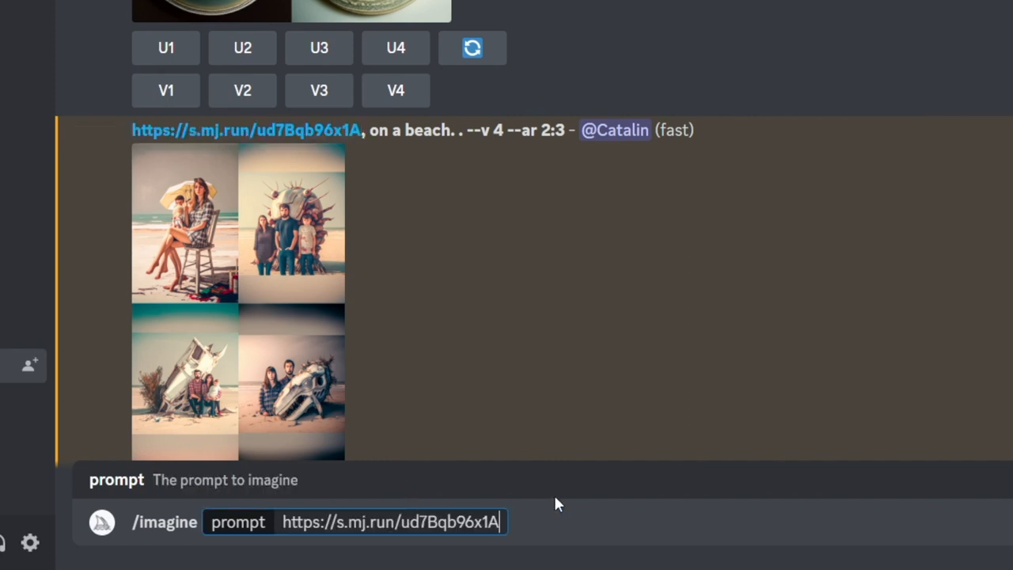
text(, as a waterc)
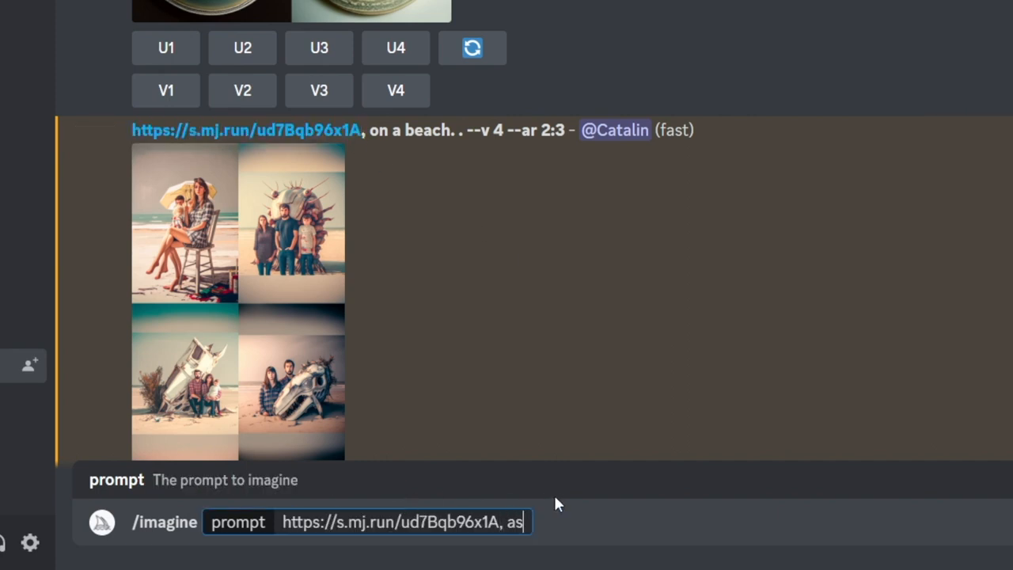
text(olor)
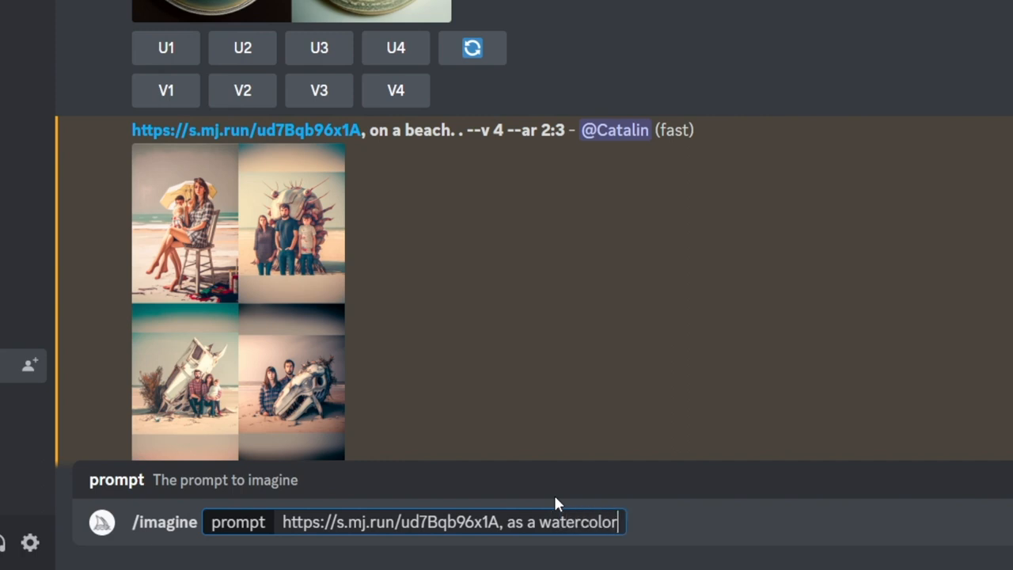
text( painting)
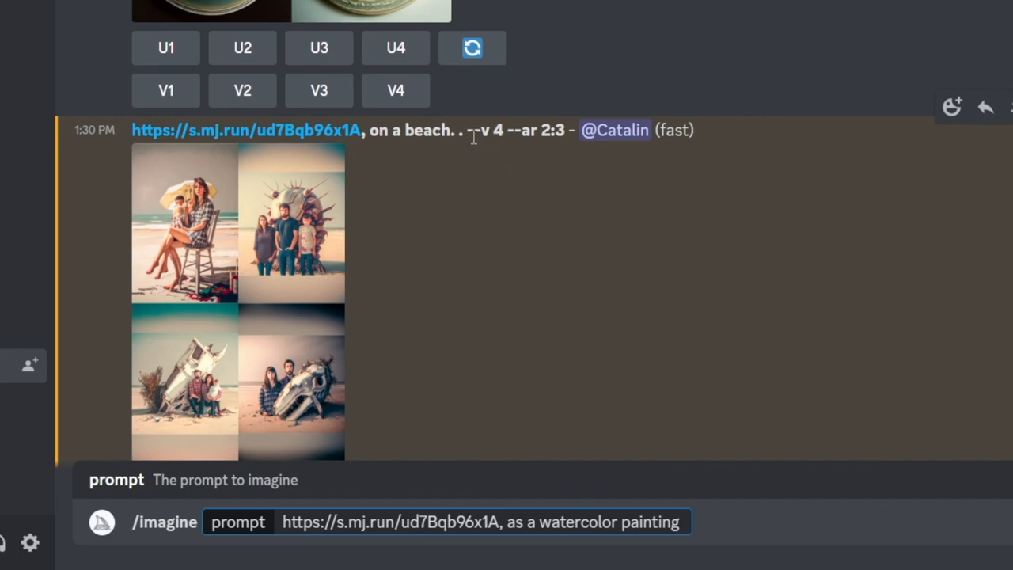
Copy the '--v 4 --ar 2:3' parameters for the watercolor painting prompt
drag(467, 129, 564, 130)
key(ctrl+c)
click(774, 522)
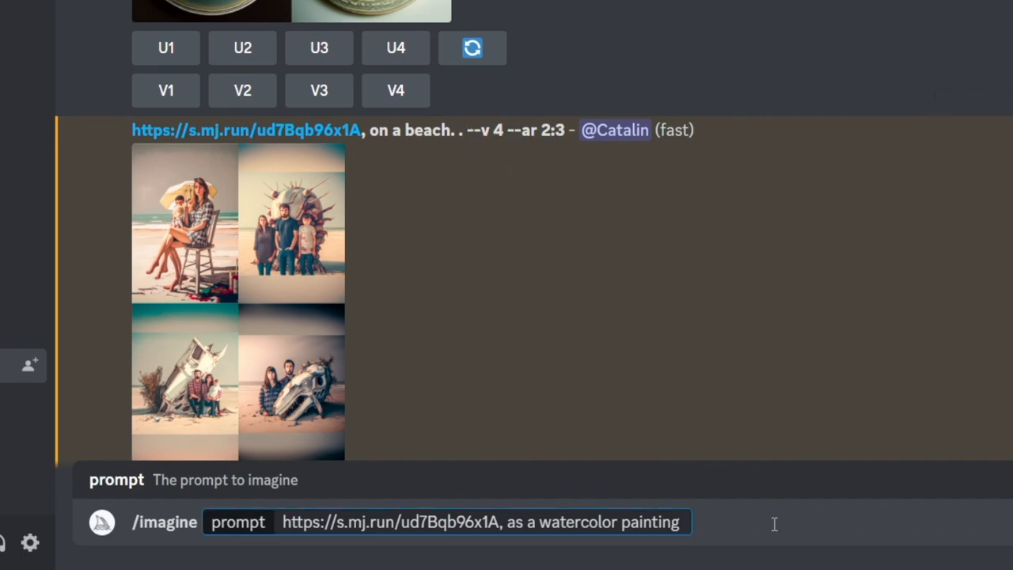
Append '--v 4 --ar 2:3' to the watercolor prompt and send it to the bot
key(ctrl+v)
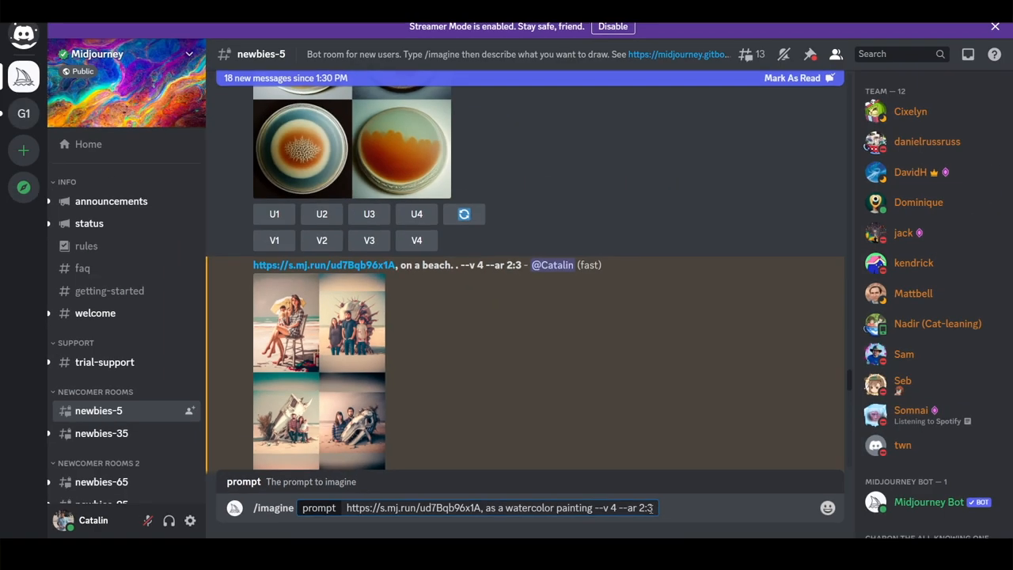
key(Return)
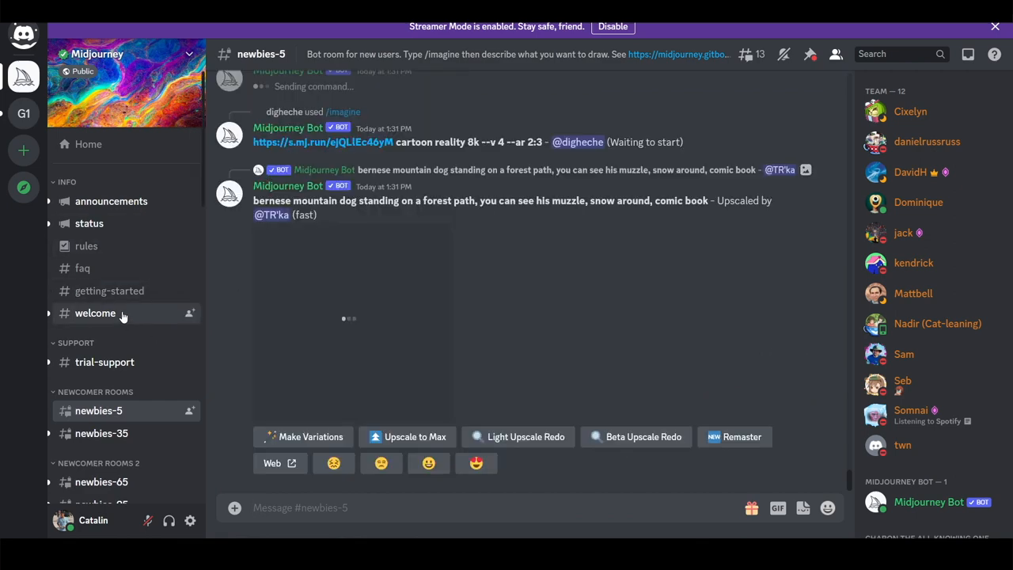
Note the #getting-started remark about receiving four images, then enlarge the finished watercolor grid
click(109, 292)
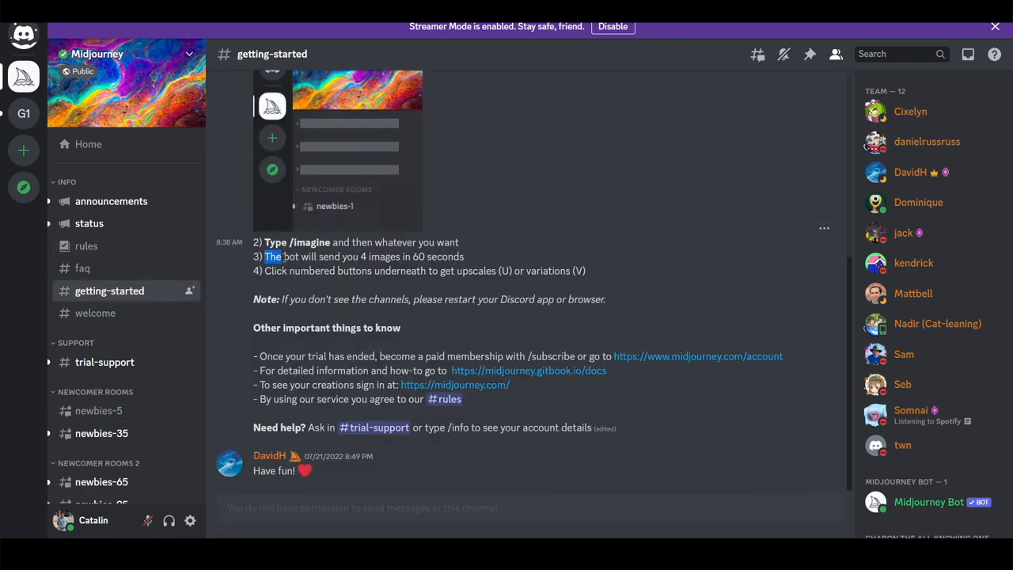
drag(265, 256, 449, 257)
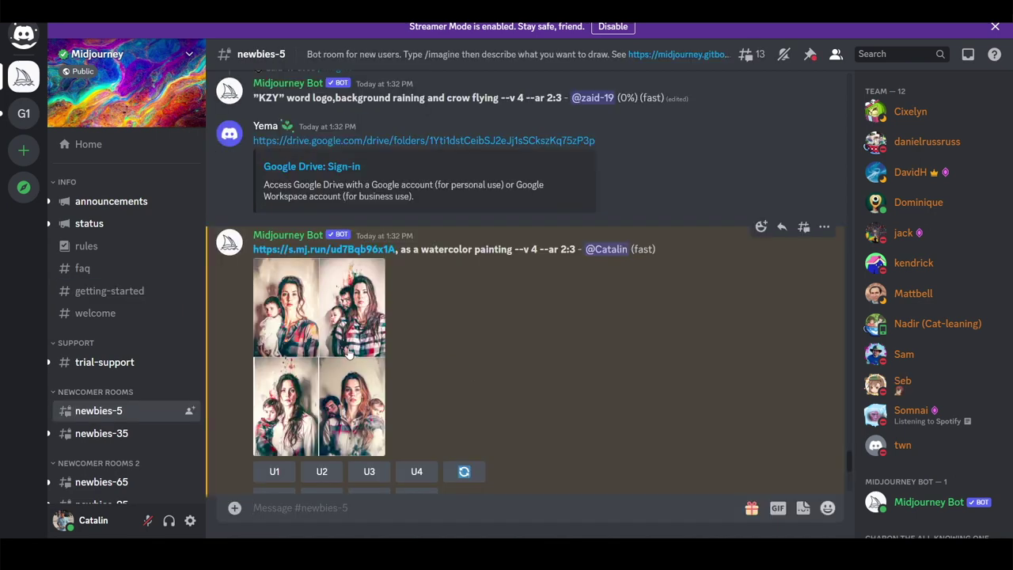
click(356, 355)
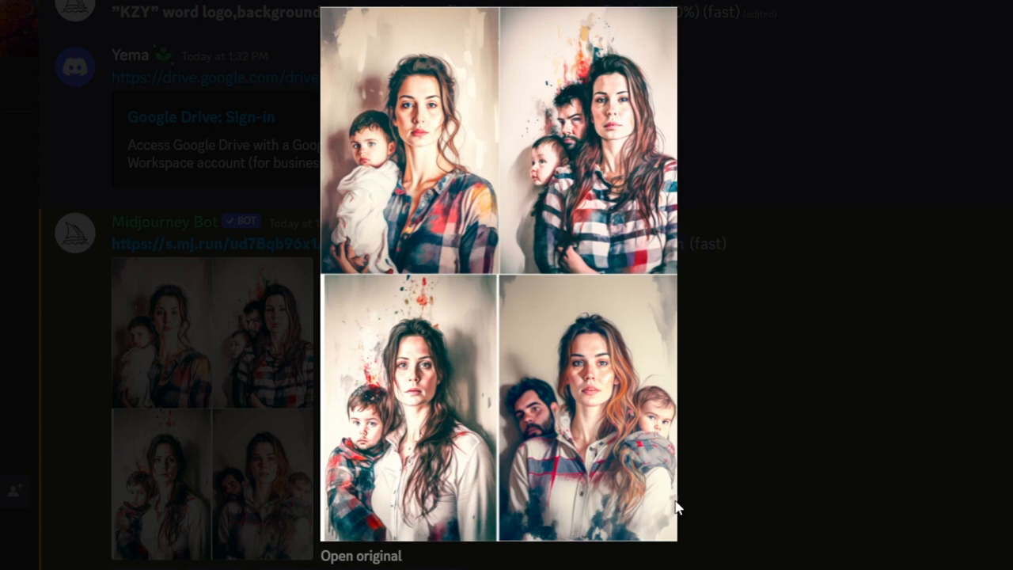
Request V3 and V4 variations of the watercolor family portraits
click(760, 396)
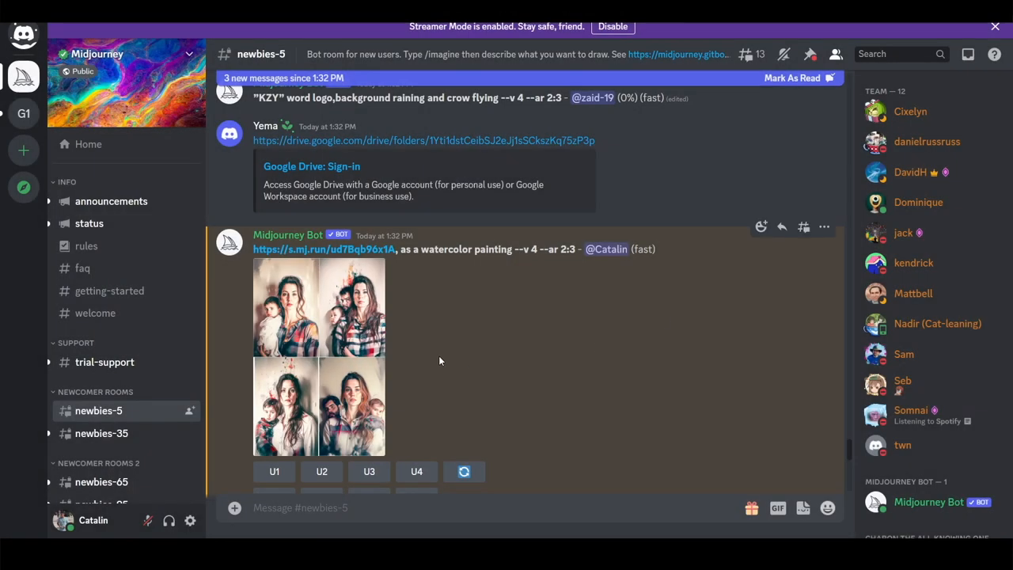
scroll(438, 355, down, 1)
scroll(419, 358, down, 1)
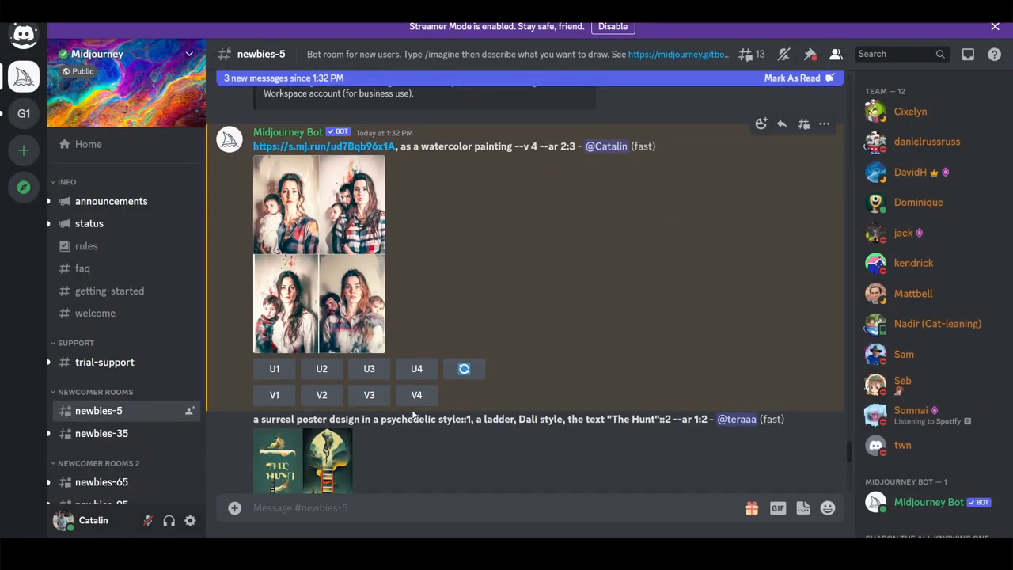
click(369, 395)
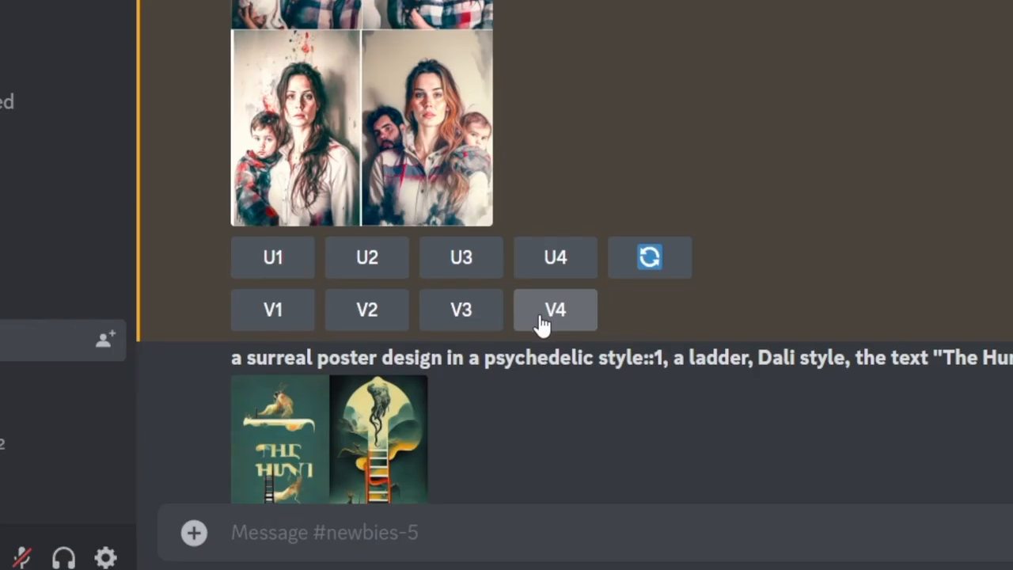
click(576, 323)
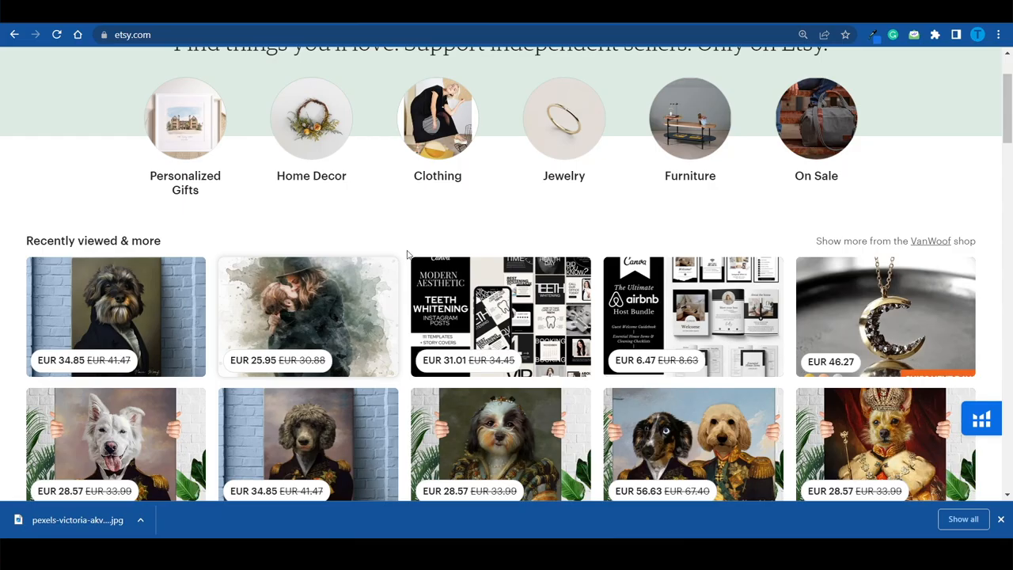
Dismiss the download notice and reveal the Etsy listing's material and size options
click(1001, 520)
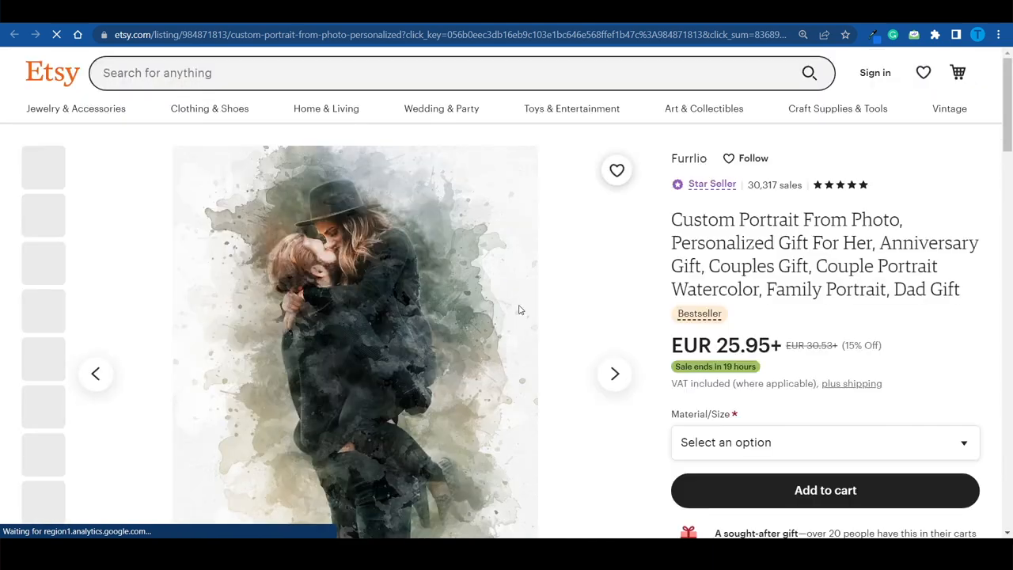
click(782, 443)
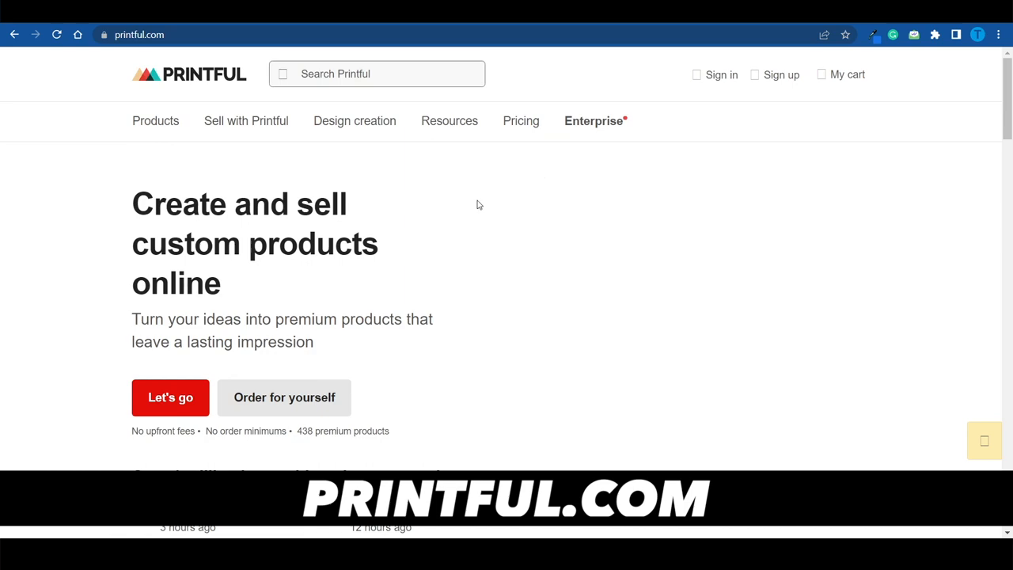
scroll(475, 206, down, 8)
scroll(923, 264, down, 1)
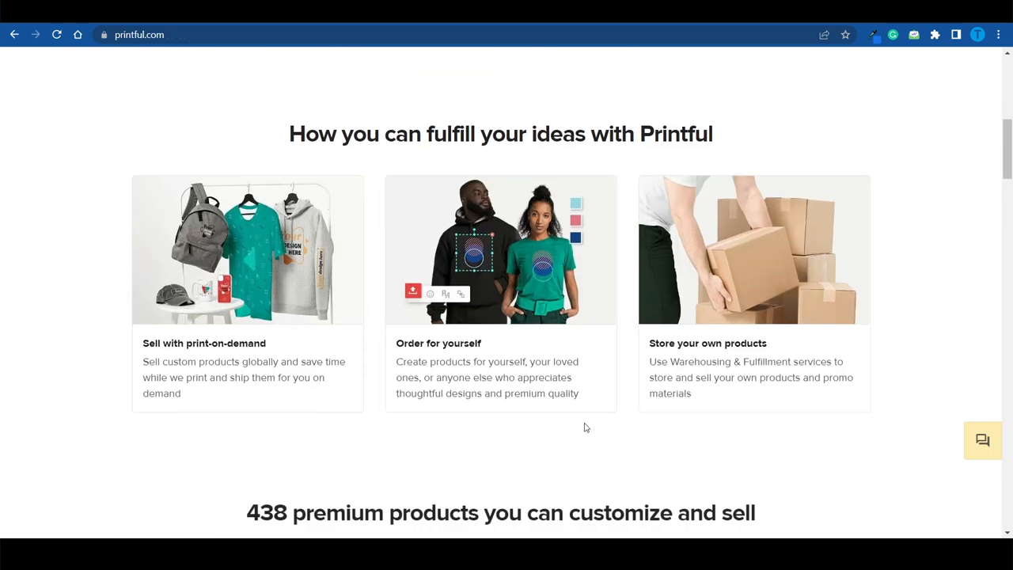
scroll(859, 247, down, 5)
scroll(859, 247, down, 2)
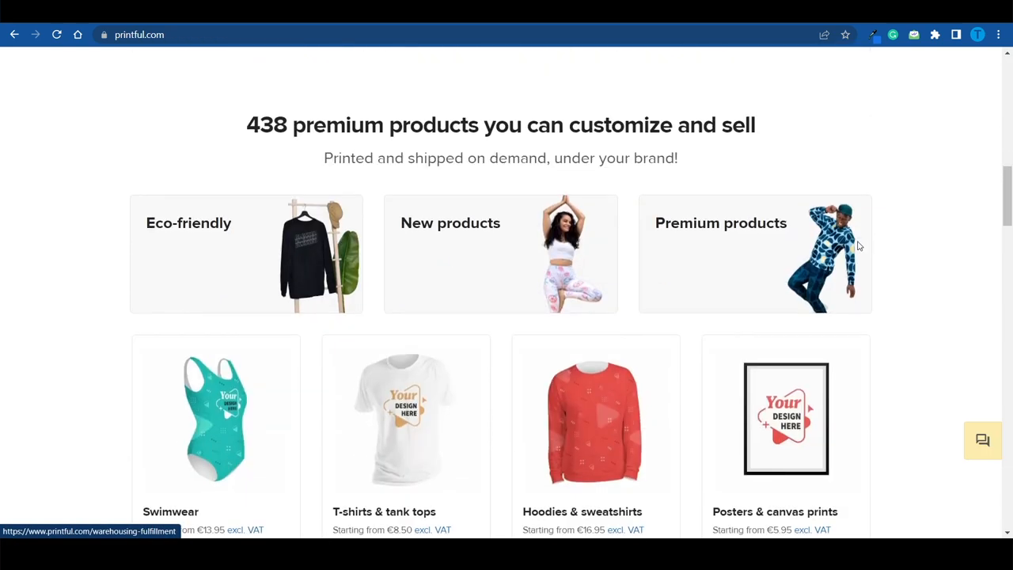
scroll(792, 317, down, 4)
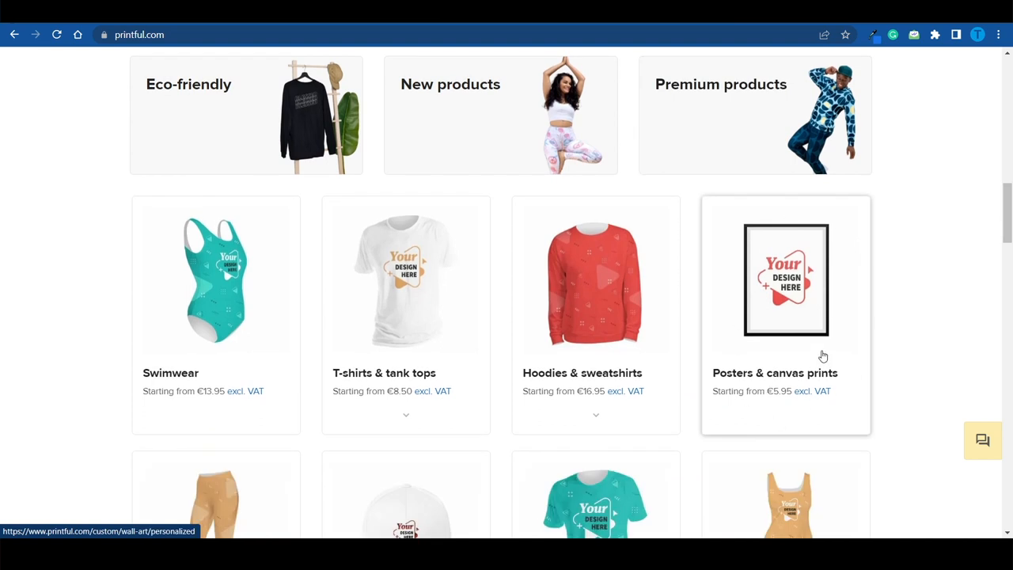
scroll(918, 308, down, 1)
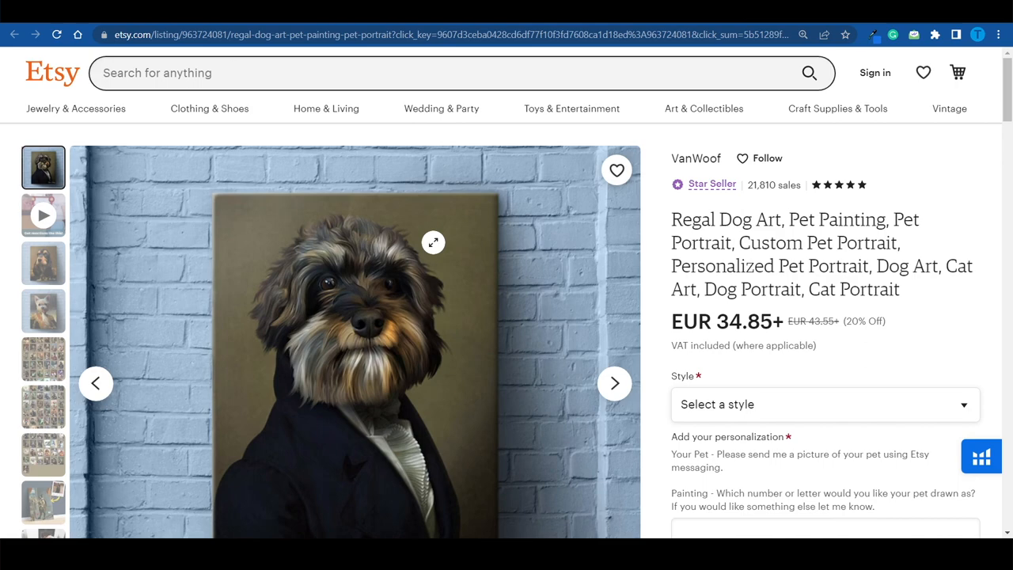
scroll(433, 309, down, 2)
scroll(443, 315, down, 1)
scroll(443, 315, up, 1)
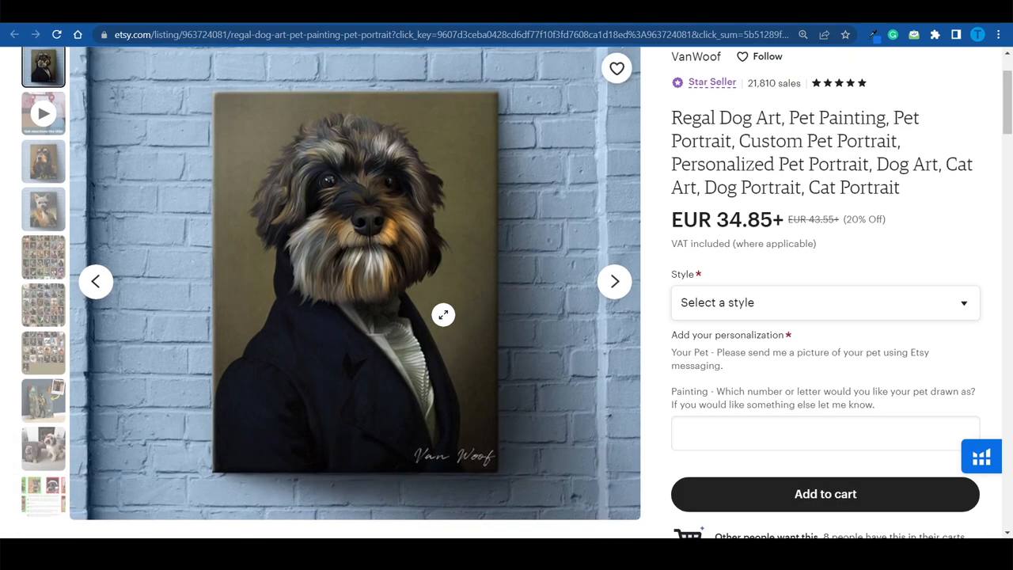